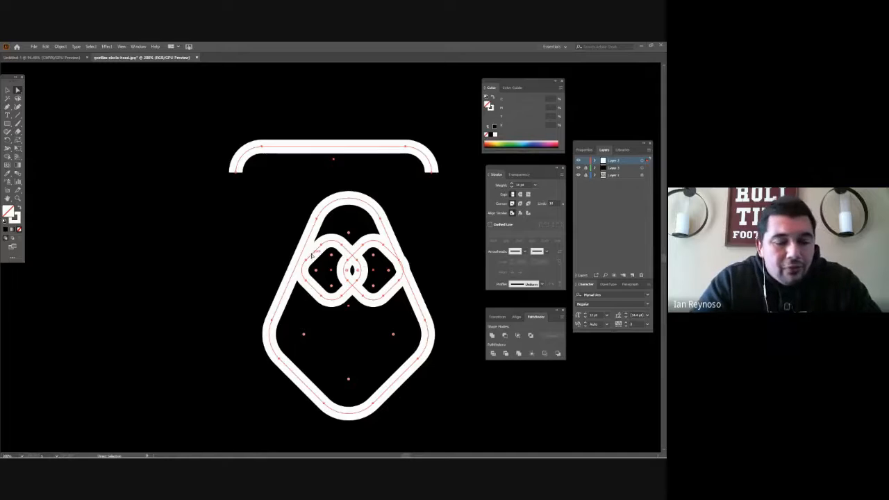
- Try scaling all the white gorilla line shapes down to a very small size, and undo the scaling
{"action": "left_click", "coordinate": [331, 308]}
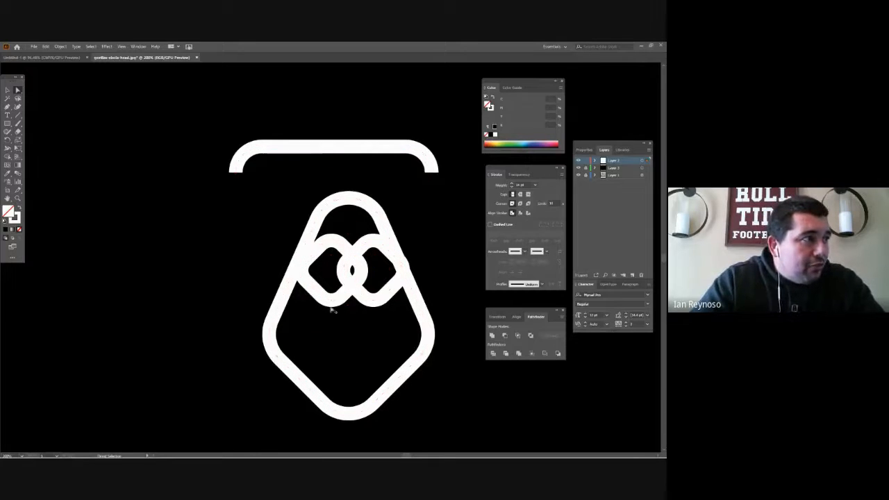
{"action": "left_click", "coordinate": [331, 307], "text": "alt"}
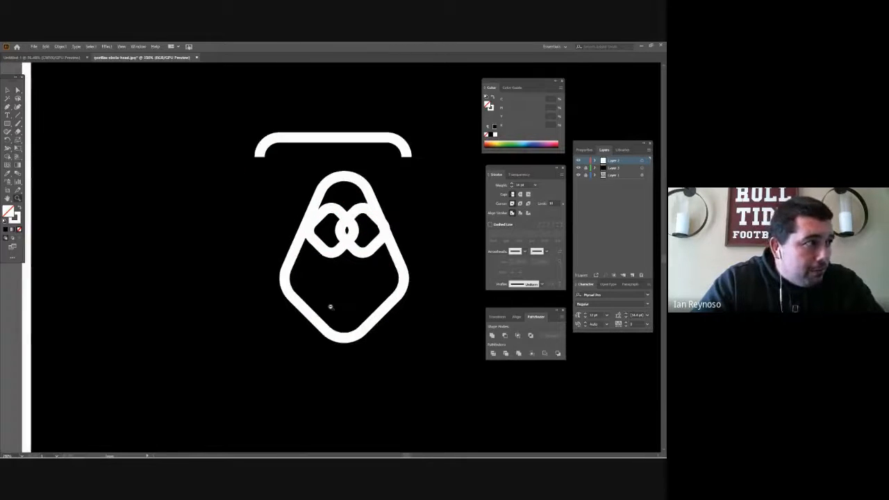
{"action": "key", "text": "a"}
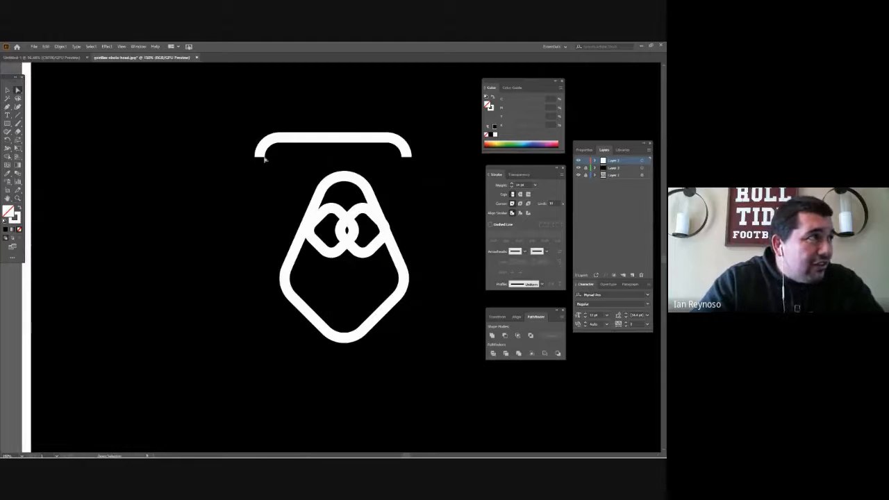
{"action": "left_click_drag", "start_coordinate": [223, 111], "coordinate": [446, 371]}
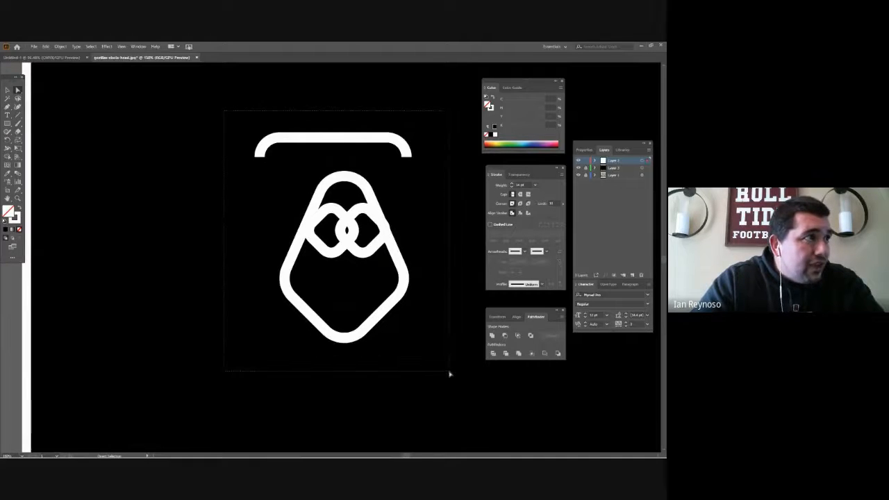
{"action": "key", "text": "v"}
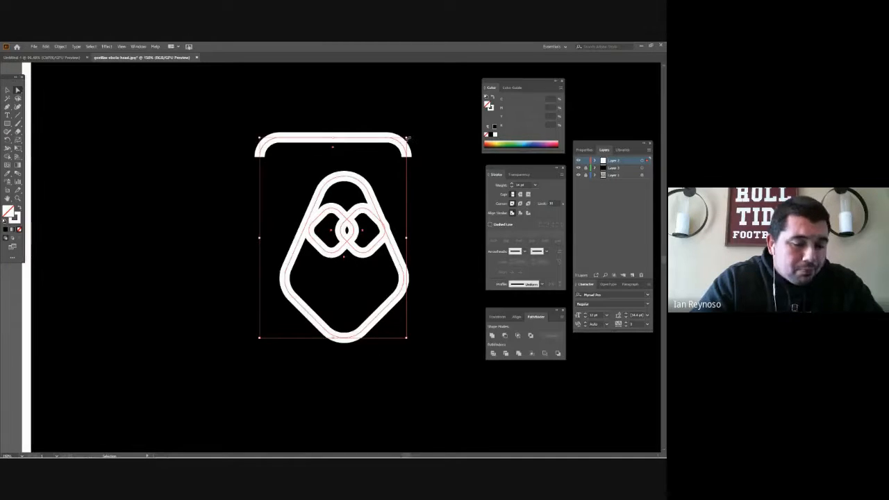
{"action": "left_click_drag", "start_coordinate": [408, 138], "coordinate": [343, 224]}
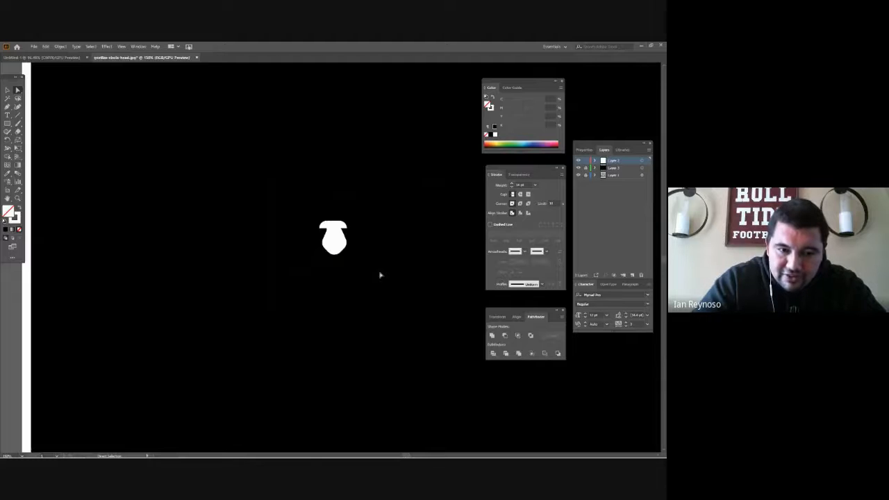
{"action": "key", "text": "ctrl+z"}
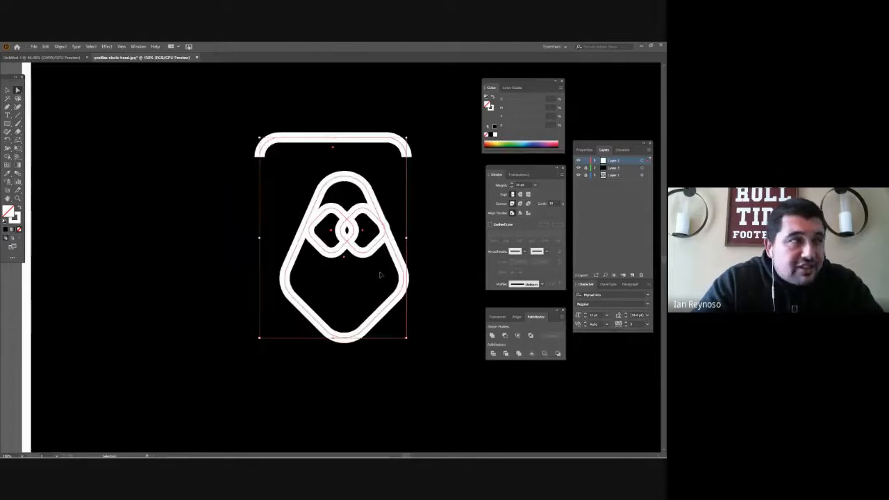
- Try enlarging all the white gorilla line shapes until they extend past the artboard's lower edge, and undo the scaling
{"action": "key", "text": "z"}
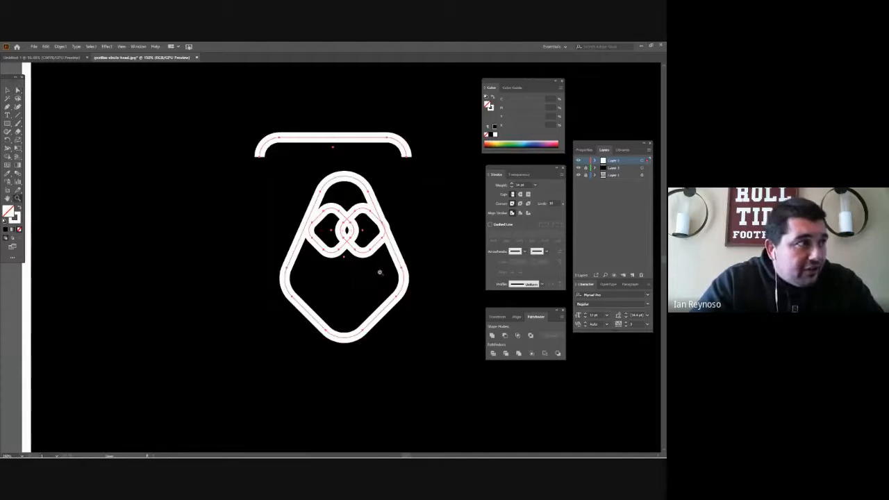
{"action": "left_click", "coordinate": [377, 265], "text": "alt"}
{"action": "left_click", "coordinate": [377, 271], "text": "alt"}
{"action": "key", "text": "v"}
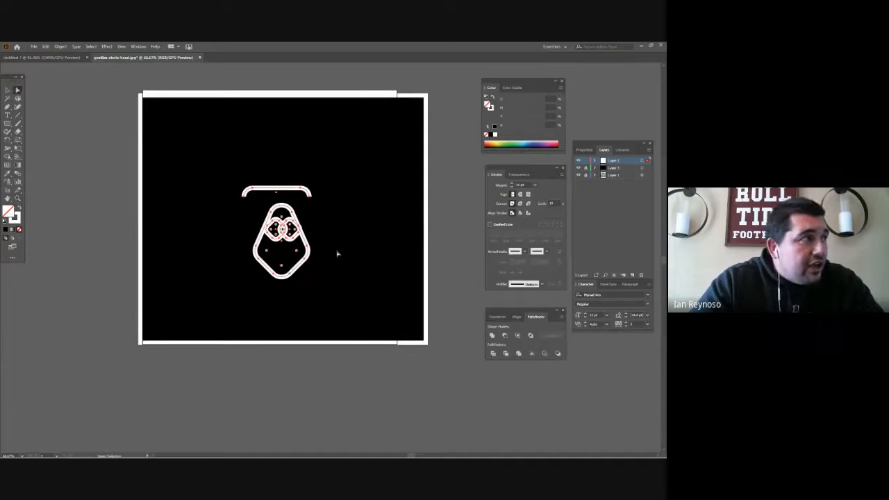
{"action": "key", "text": "ctrl+a"}
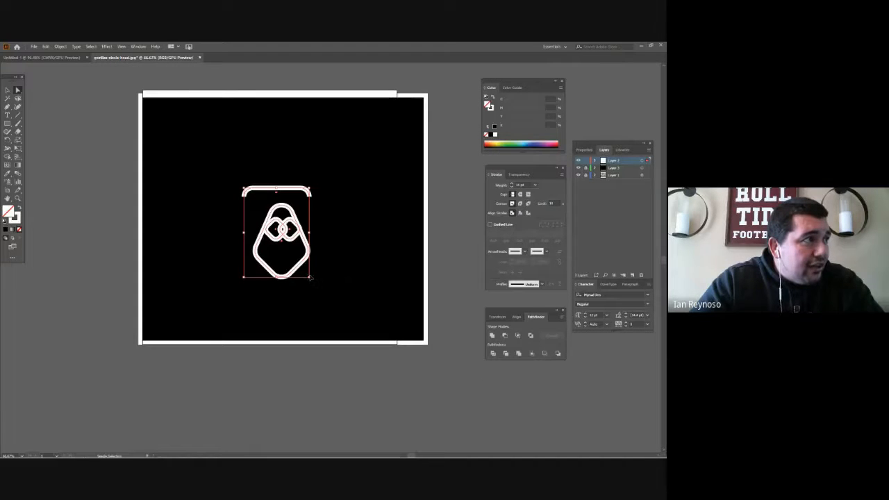
{"action": "left_click_drag", "start_coordinate": [311, 278], "coordinate": [430, 367]}
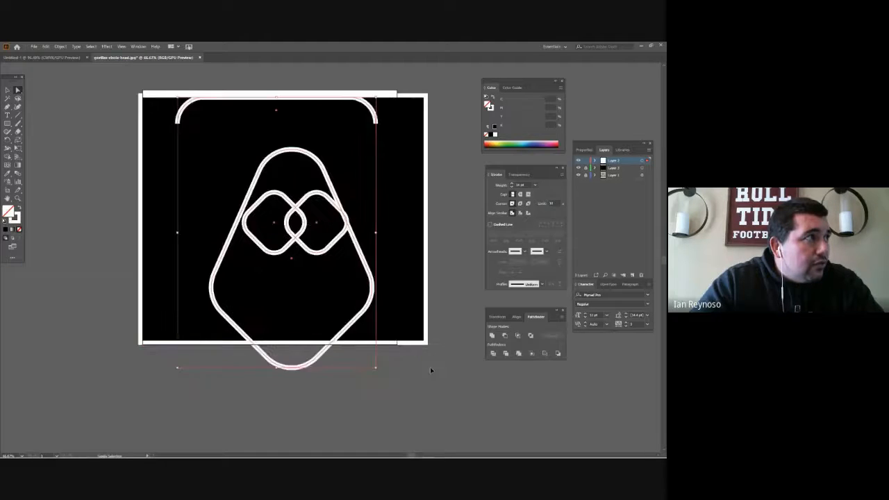
{"action": "left_click", "coordinate": [389, 379]}
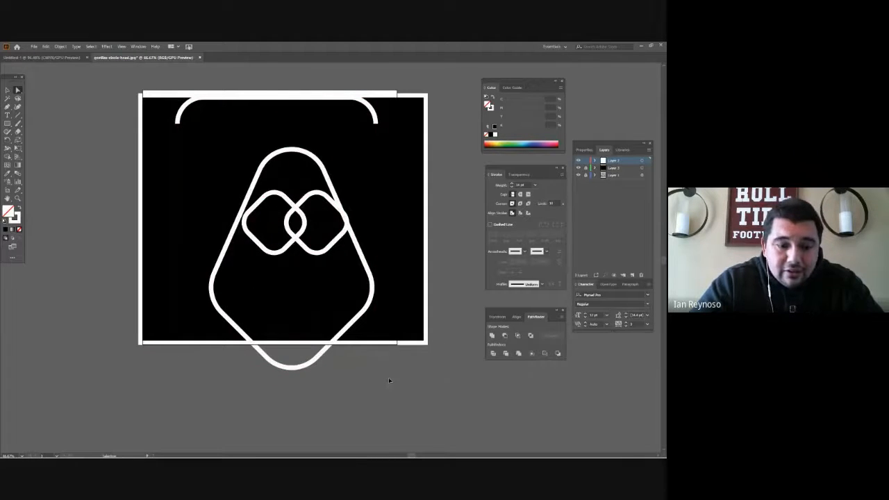
{"action": "key", "text": "ctrl+z"}
{"action": "left_click", "coordinate": [388, 377]}
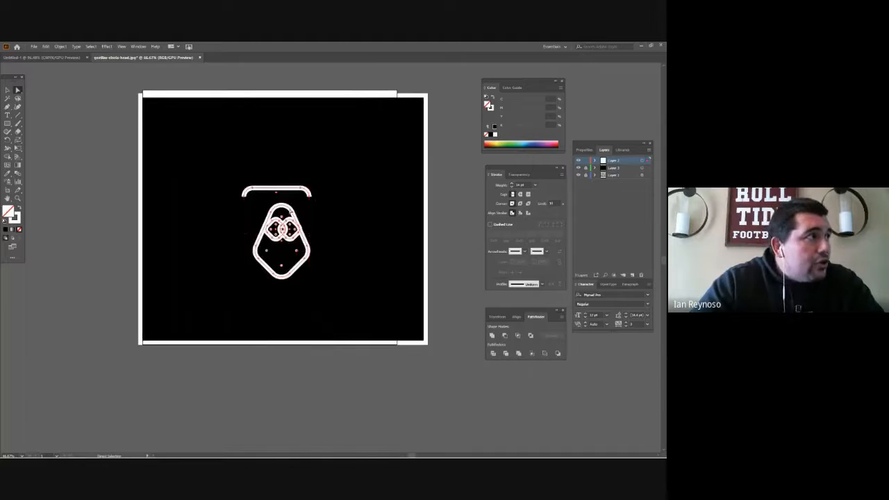
- Expand both the fill and the stroke of all the gorilla line shapes into filled outlines
{"action": "key", "text": "z"}
{"action": "left_click", "coordinate": [296, 230]}
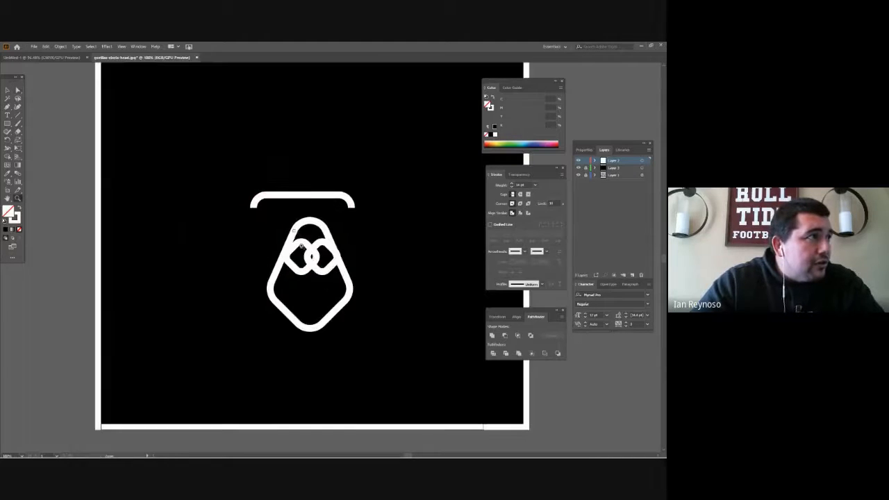
{"action": "left_click", "coordinate": [313, 259]}
{"action": "left_click", "coordinate": [314, 264]}
{"action": "left_click", "coordinate": [312, 259]}
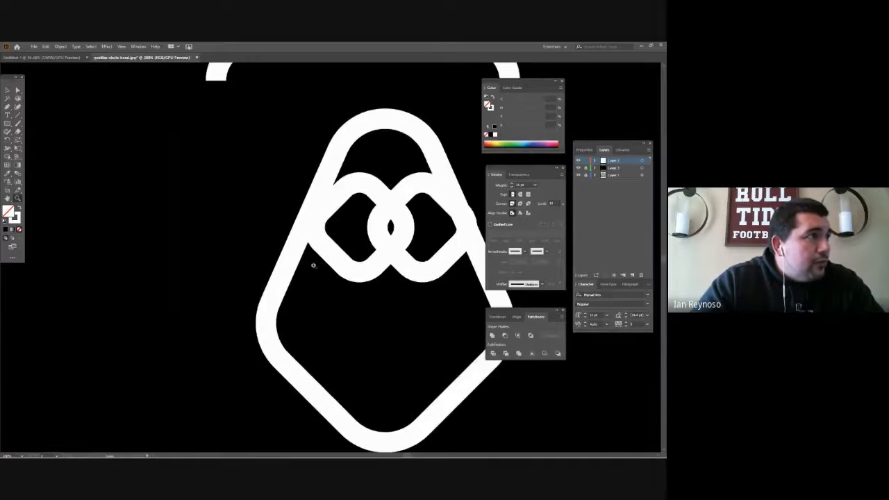
{"action": "left_click", "coordinate": [411, 260]}
{"action": "key", "text": "ctrl+minus"}
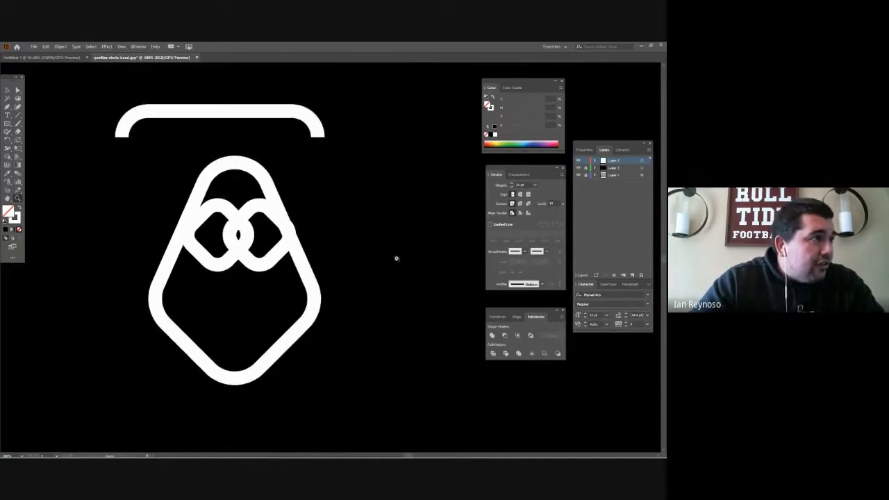
{"action": "key", "text": "v"}
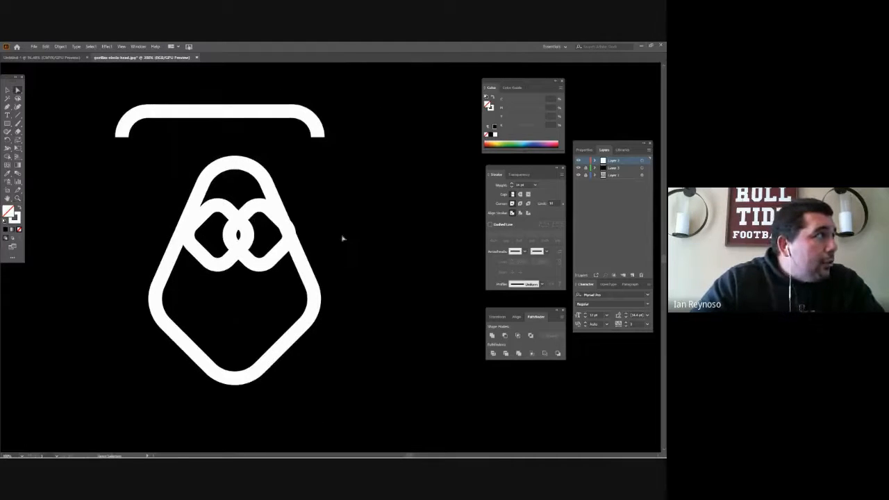
{"action": "left_click_drag", "start_coordinate": [94, 82], "coordinate": [380, 419]}
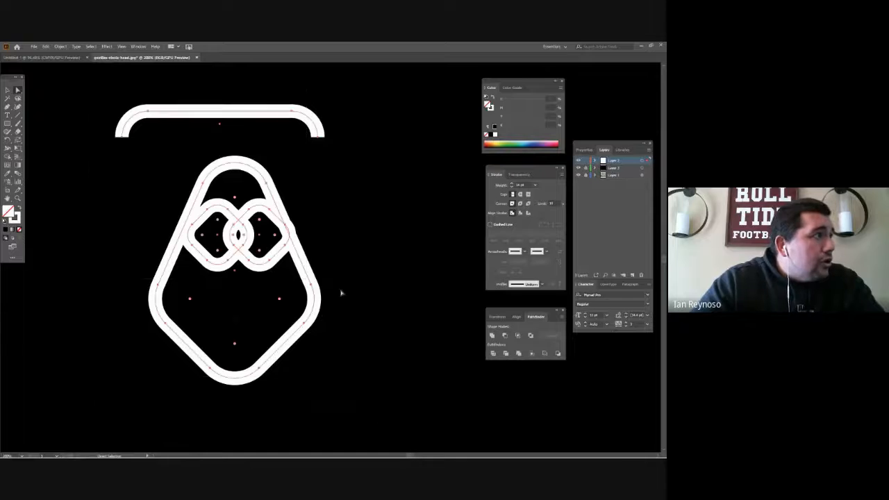
{"action": "left_click", "coordinate": [61, 47]}
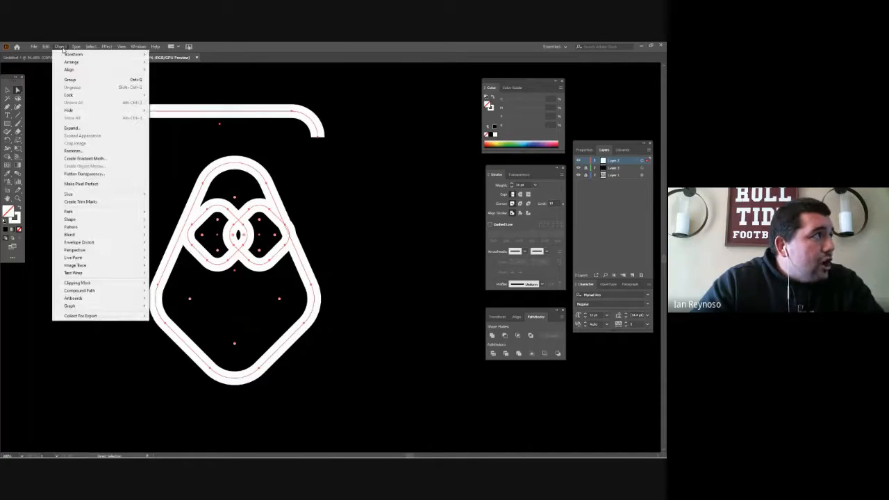
{"action": "left_click", "coordinate": [76, 128]}
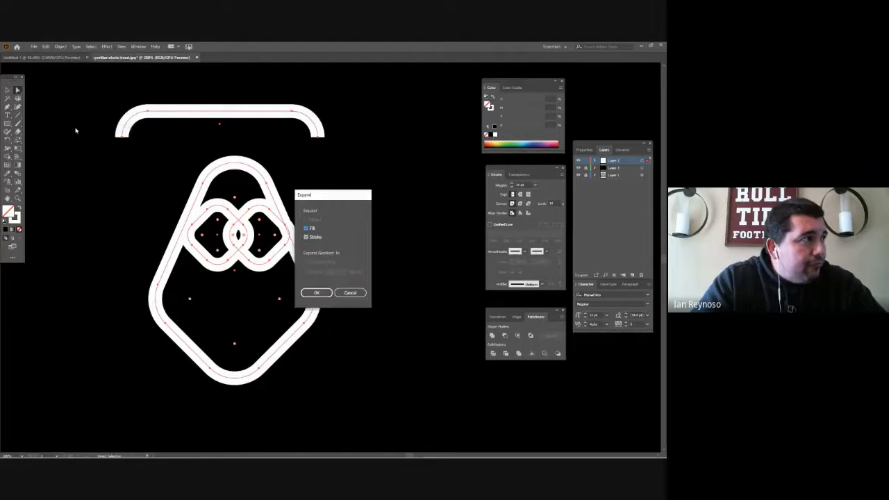
{"action": "left_click", "coordinate": [316, 292]}
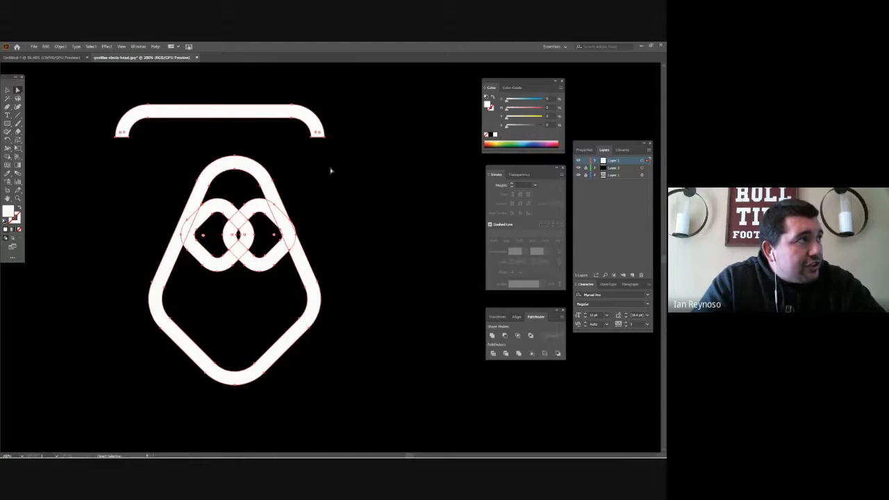
- Try pulling an inner corner anchor point of the expanded brow bar down towards the head shape, and undo the move
{"action": "left_click", "coordinate": [292, 121]}
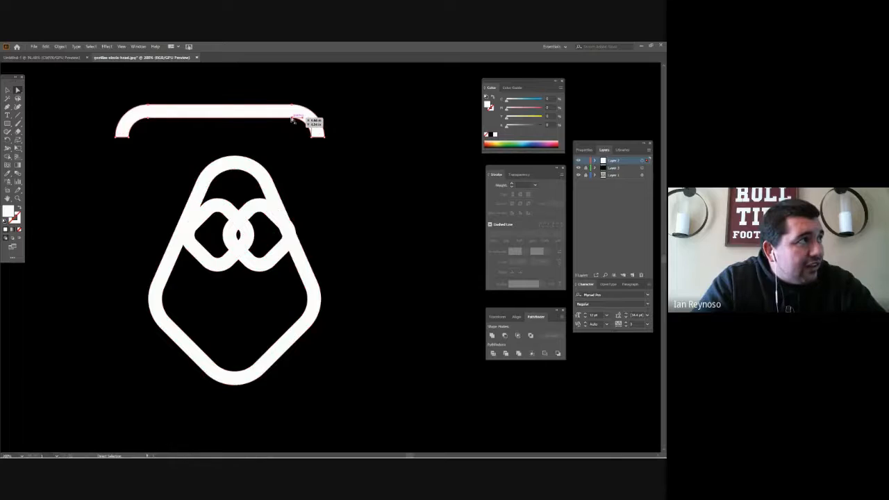
{"action": "left_click_drag", "start_coordinate": [292, 121], "coordinate": [206, 156]}
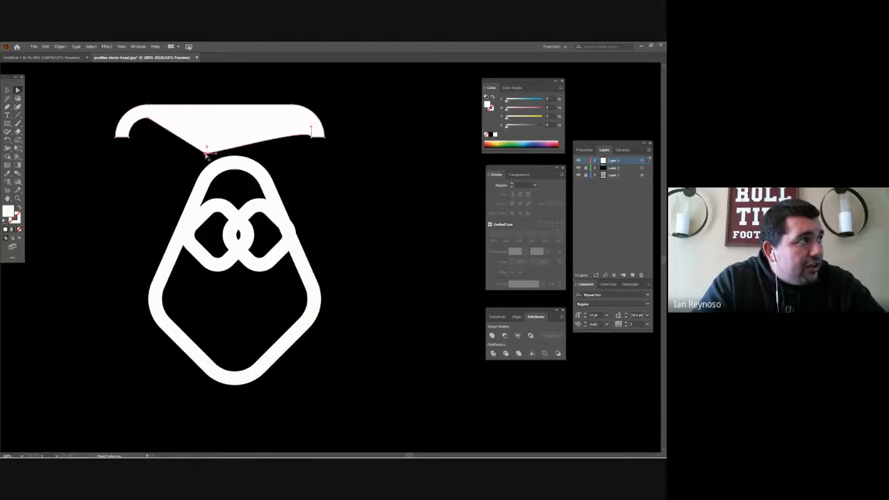
{"action": "key", "text": "ctrl"}
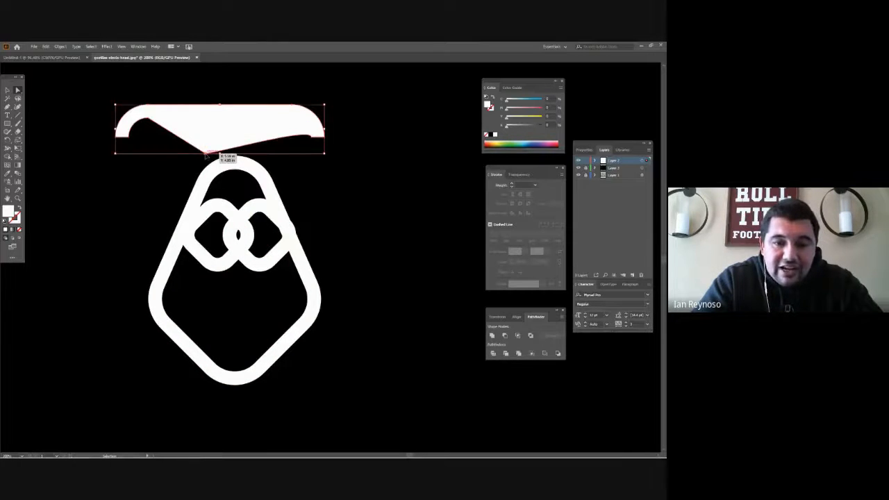
{"action": "key", "text": "ctrl+z"}
{"action": "left_click", "coordinate": [205, 154]}
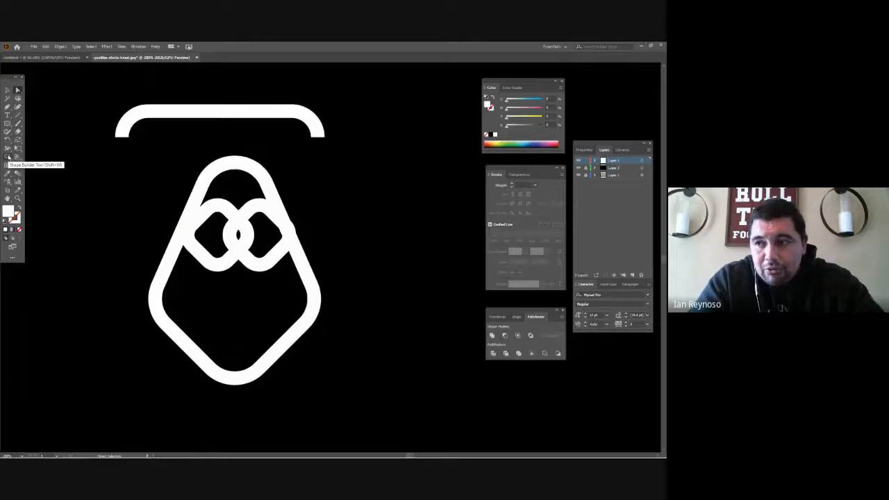
- Hide the black background layer so that the gorilla reference photo shows behind the line shapes
{"action": "left_click", "coordinate": [8, 156]}
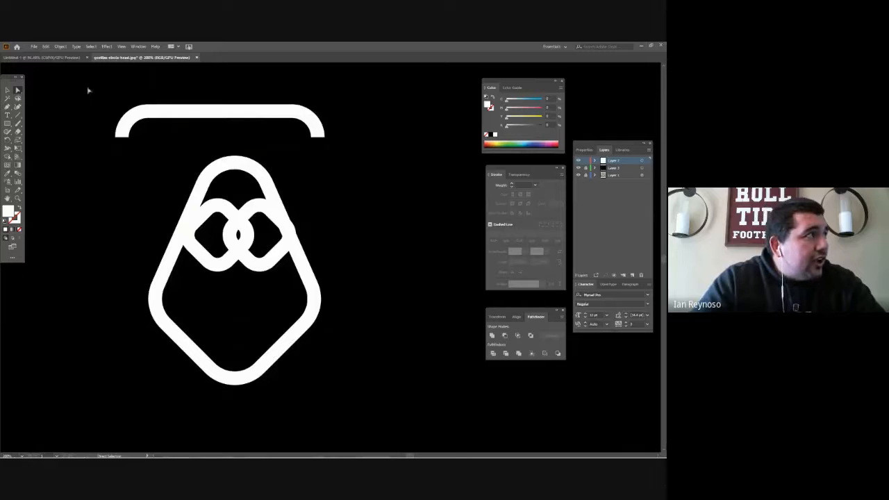
{"action": "left_click_drag", "start_coordinate": [88, 91], "coordinate": [400, 430]}
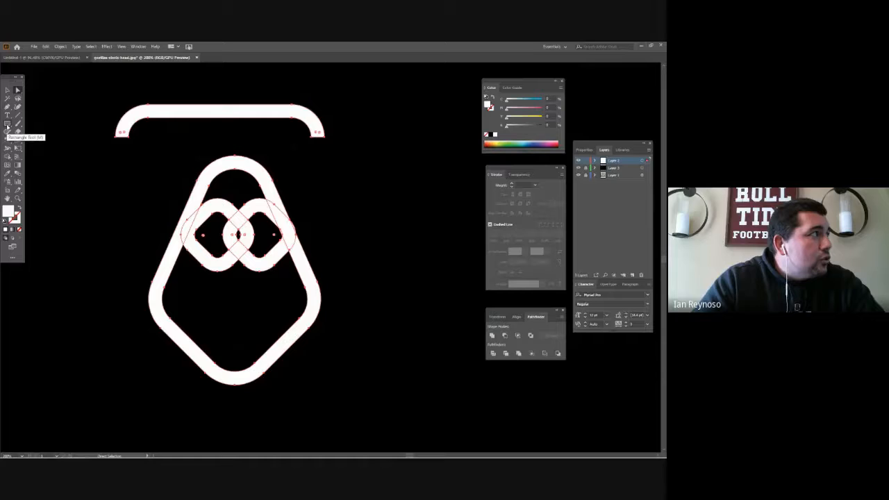
{"action": "key", "text": "z"}
{"action": "left_click", "coordinate": [220, 238], "text": "alt"}
{"action": "left_click", "coordinate": [220, 237], "text": "alt"}
{"action": "left_click_drag", "start_coordinate": [338, 268], "coordinate": [274, 248]}
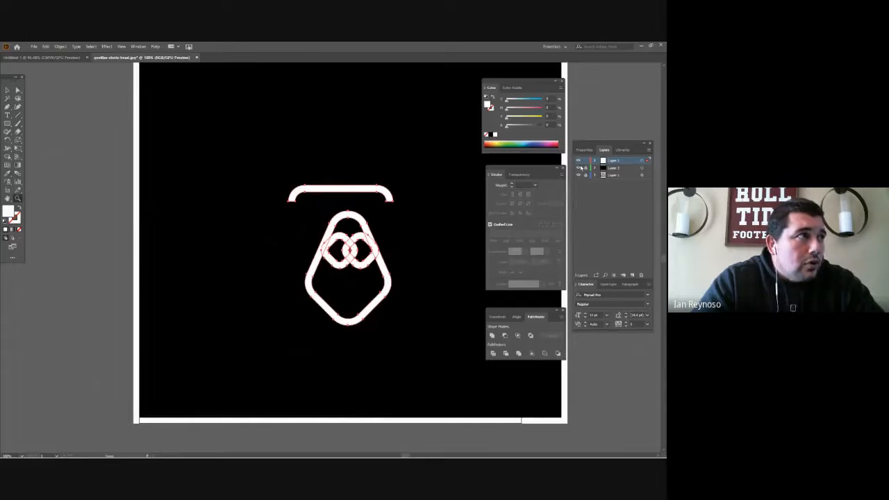
{"action": "left_click", "coordinate": [578, 168]}
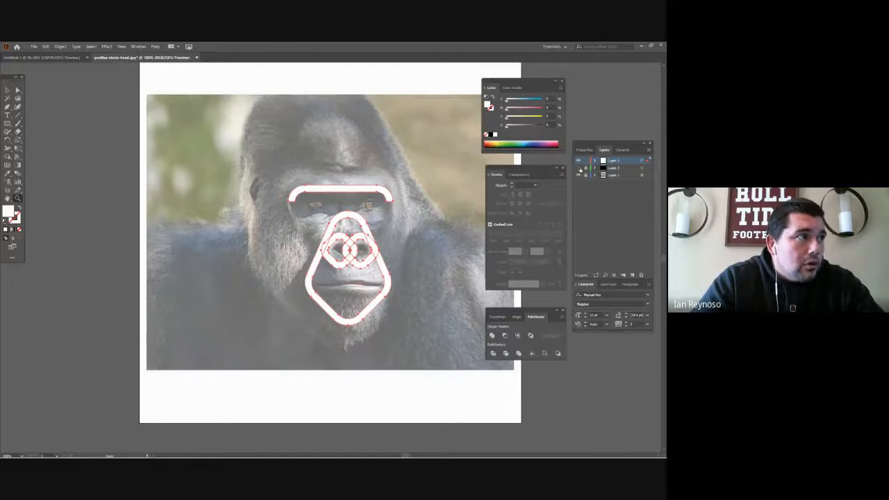
- Deselect the line shapes and draw a wide ellipse across the gorilla's chin and chest
{"action": "left_click", "coordinate": [18, 90]}
{"action": "left_click", "coordinate": [28, 152]}
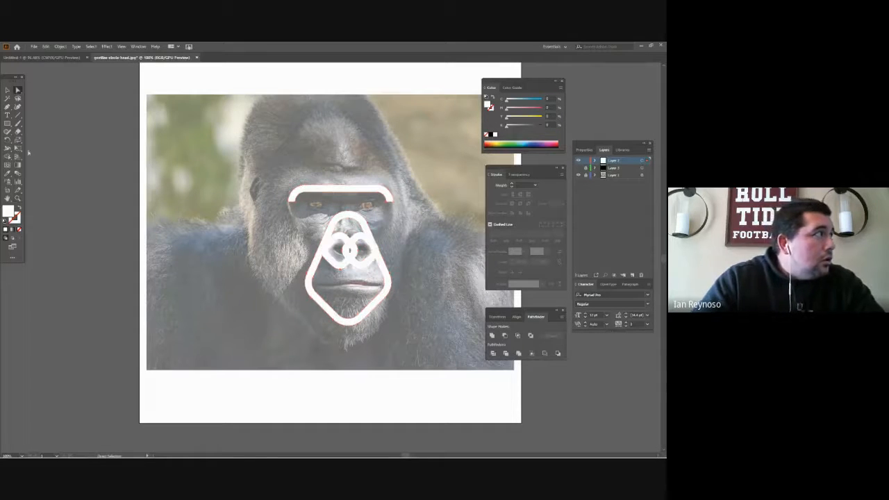
{"action": "left_click_drag", "start_coordinate": [7, 123], "coordinate": [36, 139]}
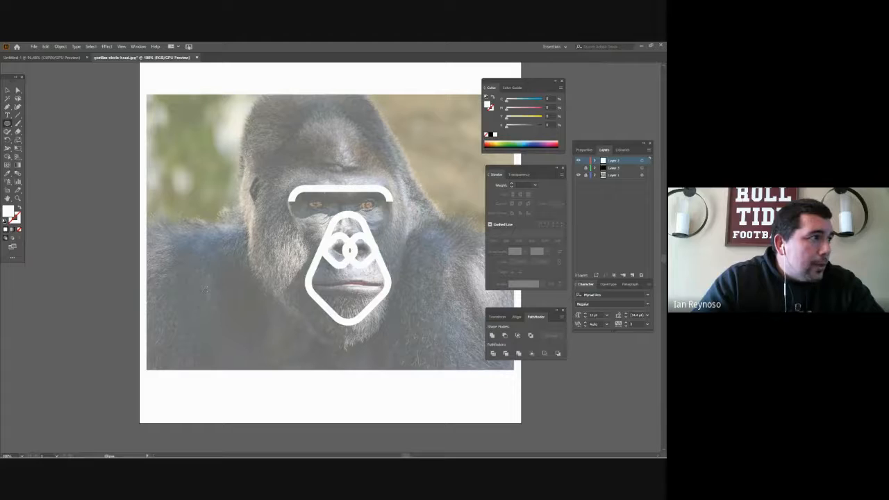
{"action": "left_click_drag", "start_coordinate": [207, 291], "coordinate": [421, 365]}
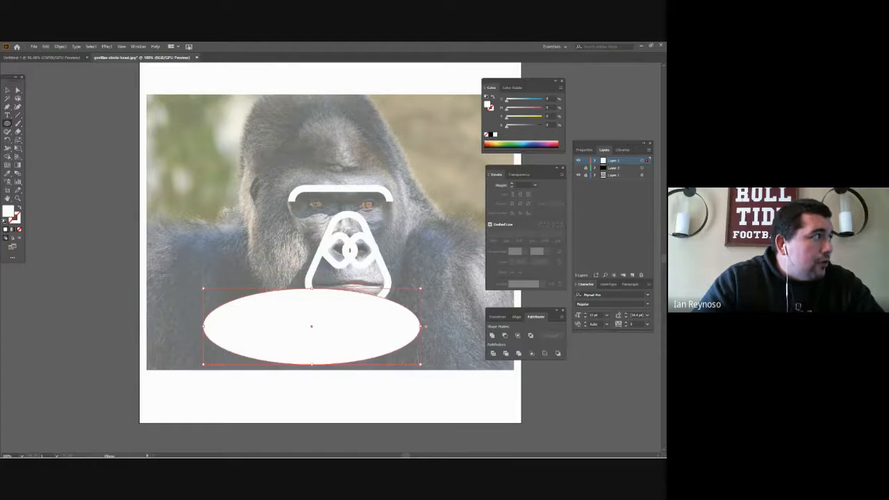
- Swap the ellipse's fill and stroke so it has only a white outline, and thicken the stroke to about the head lines' width
{"action": "left_click", "coordinate": [18, 199]}
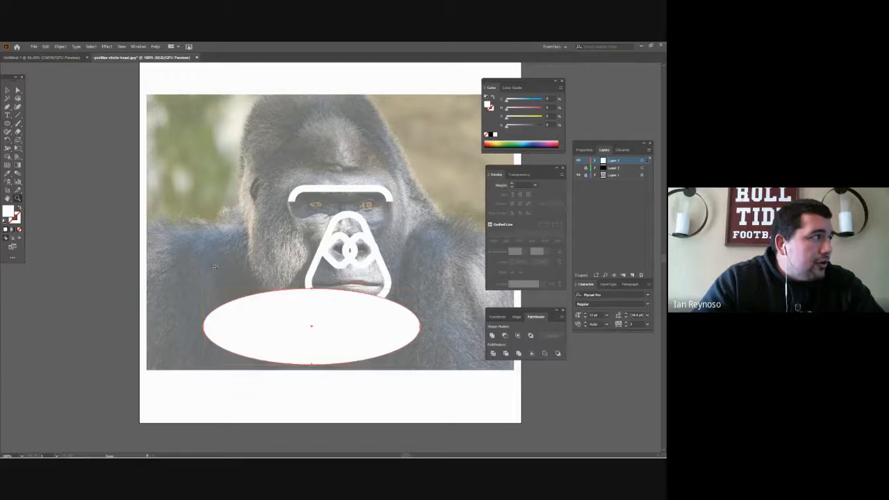
{"action": "left_click", "coordinate": [19, 209]}
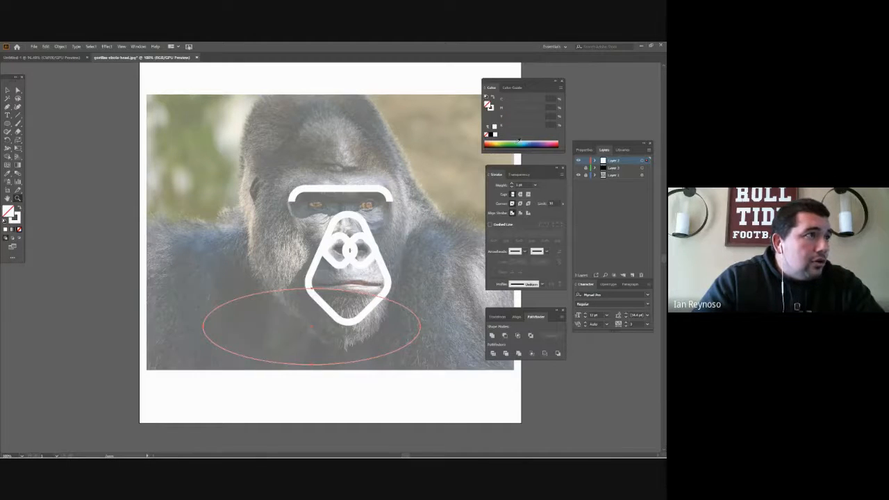
{"action": "left_click", "coordinate": [512, 184]}
{"action": "left_click", "coordinate": [512, 185]}
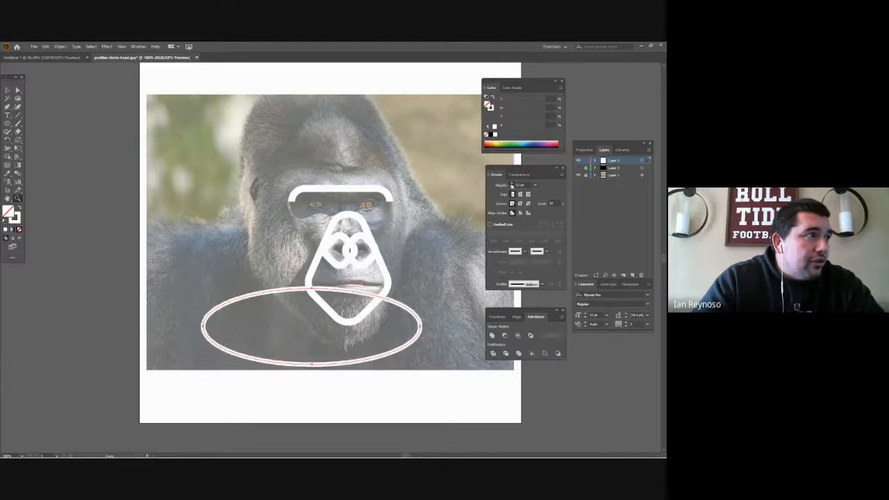
{"action": "left_click", "coordinate": [512, 185]}
{"action": "left_click", "coordinate": [512, 185]}
{"action": "left_click", "coordinate": [512, 185]}
{"action": "left_click", "coordinate": [512, 185]}
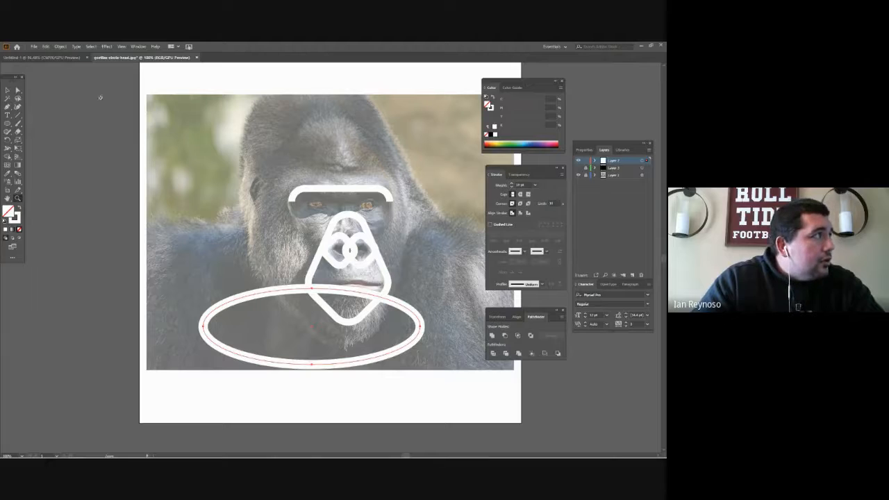
- Move the ellipse so it is roughly centred on the gorilla's chin, and expand its stroke into a filled outline
{"action": "left_click", "coordinate": [18, 91]}
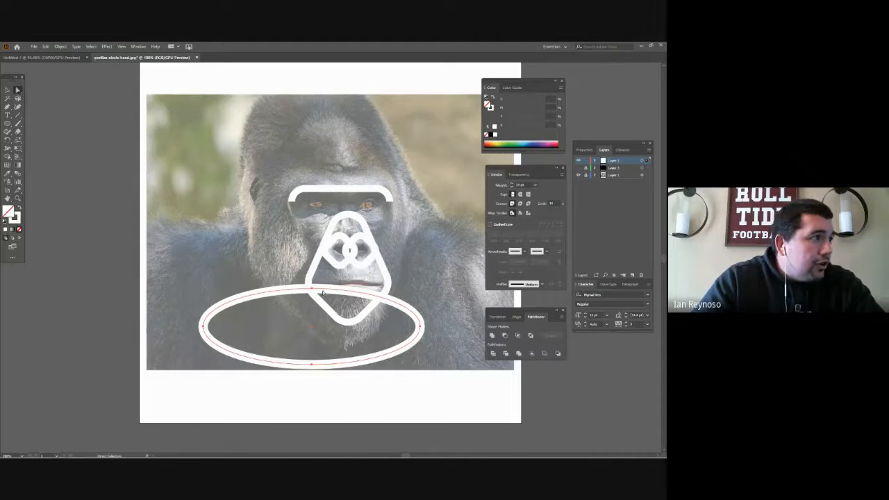
{"action": "left_click_drag", "start_coordinate": [323, 294], "coordinate": [364, 287]}
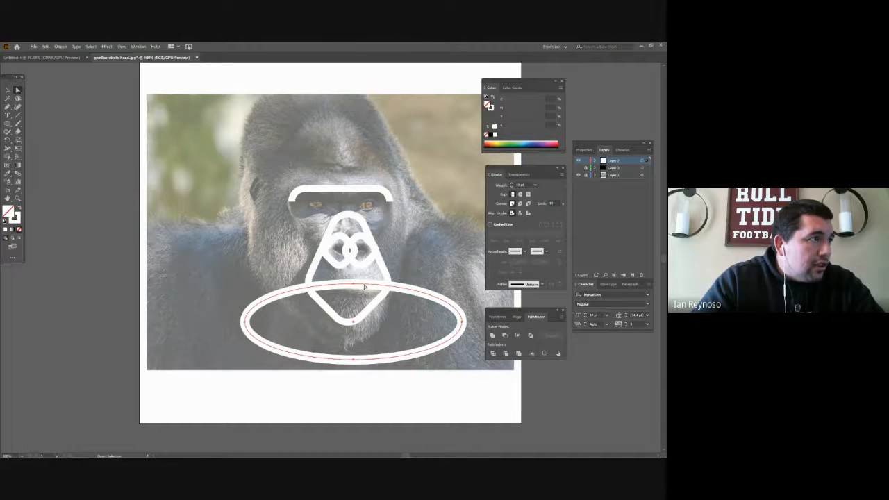
{"action": "left_click", "coordinate": [60, 47]}
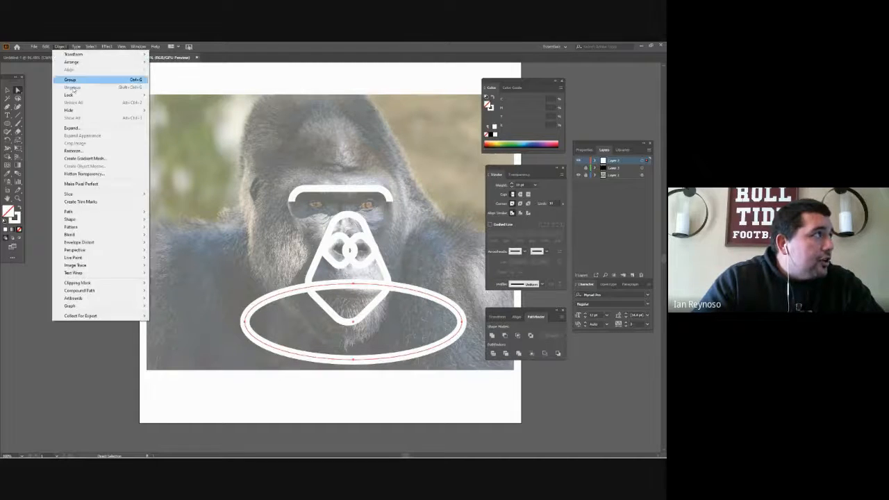
{"action": "left_click", "coordinate": [76, 129]}
{"action": "left_click", "coordinate": [316, 292]}
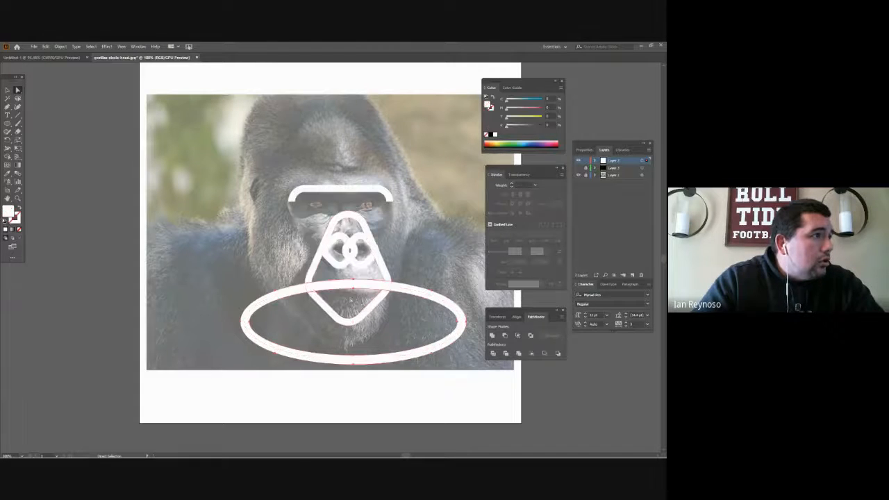
- Show the black background layer again behind the white line shapes
{"action": "left_click", "coordinate": [370, 296]}
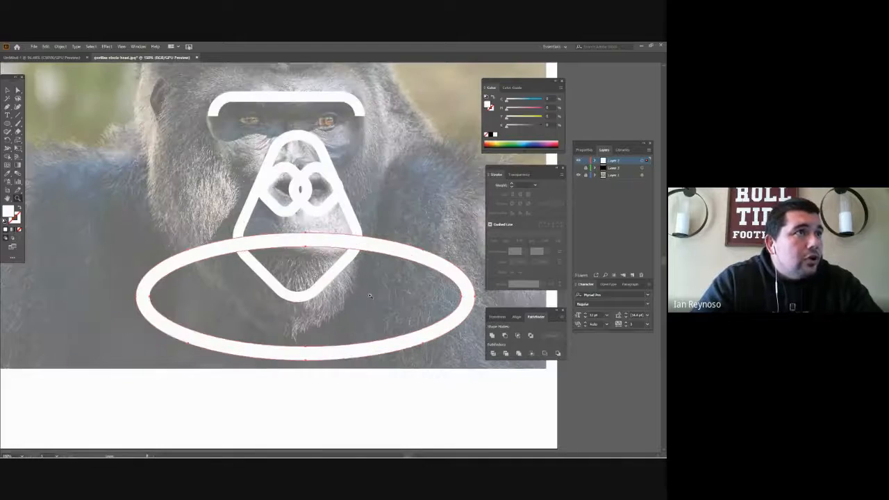
{"action": "left_click", "coordinate": [370, 296]}
{"action": "left_click", "coordinate": [579, 169]}
{"action": "scroll", "coordinate": [384, 210], "scroll_direction": "left", "scroll_amount": 2}
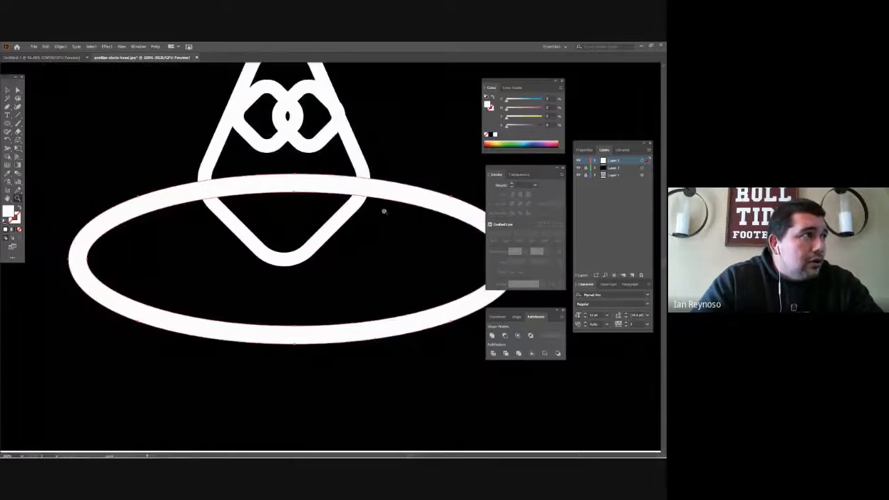
{"action": "scroll", "coordinate": [387, 213], "scroll_direction": "up", "scroll_amount": 1}
{"action": "scroll", "coordinate": [395, 266], "scroll_direction": "up", "scroll_amount": 3}
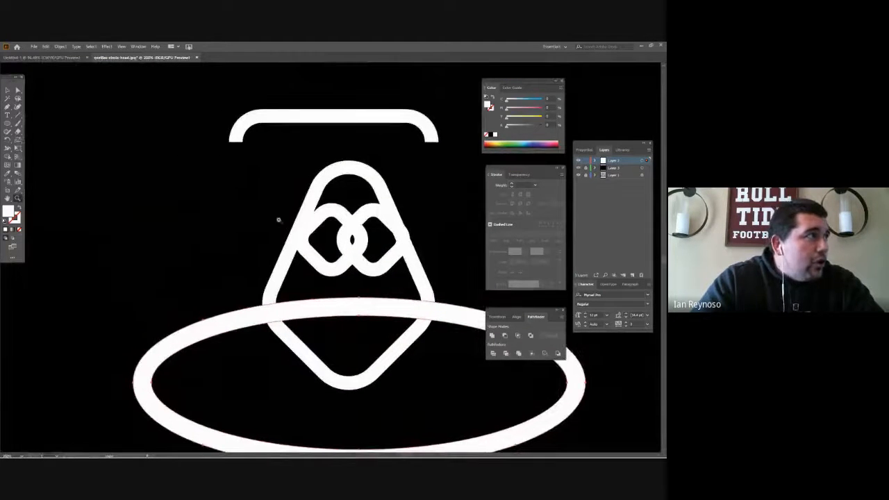
- Select all the line shapes and fill the chin area below the ellipse band as a separate piece with Shape Builder
{"action": "left_click", "coordinate": [18, 92]}
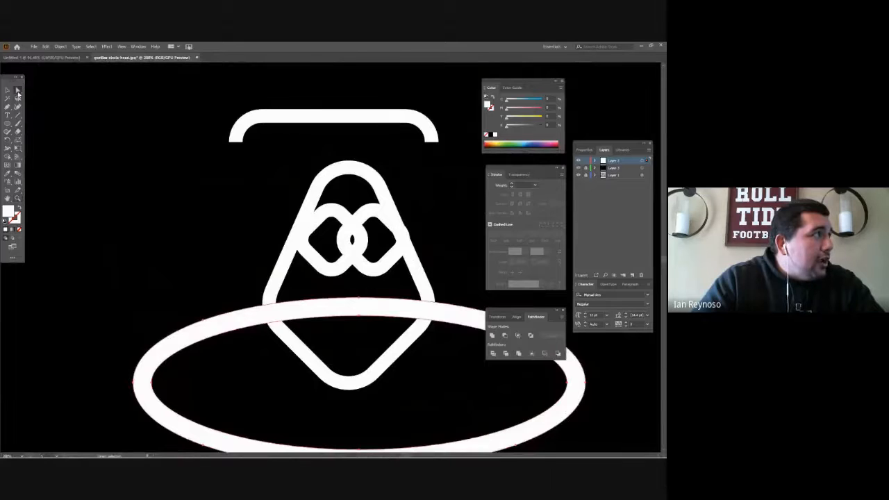
{"action": "left_click_drag", "start_coordinate": [171, 100], "coordinate": [472, 372]}
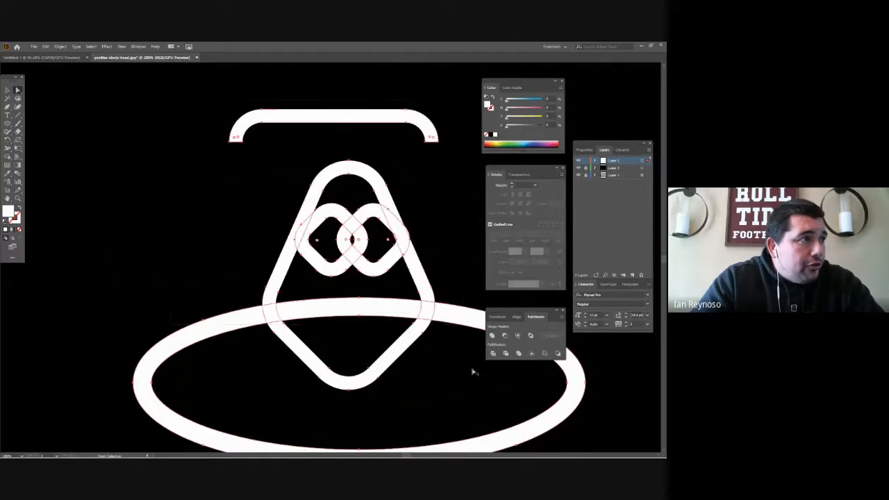
{"action": "left_click", "coordinate": [8, 158]}
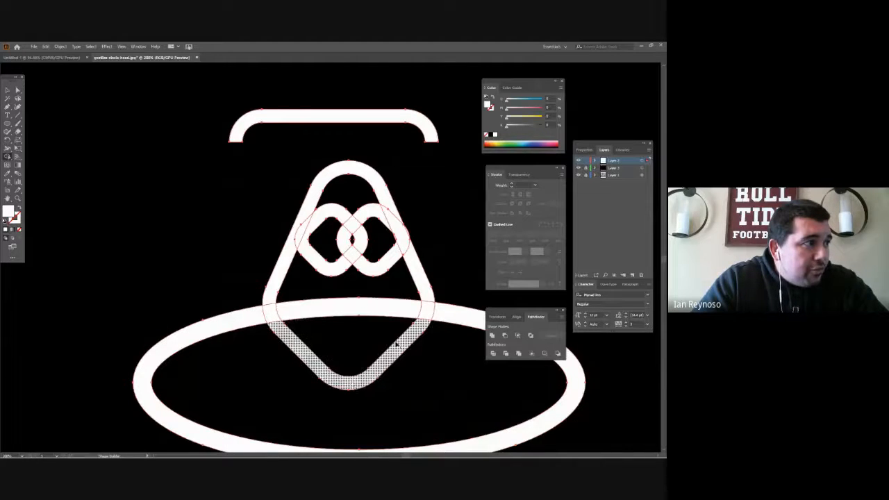
{"action": "left_click", "coordinate": [354, 331]}
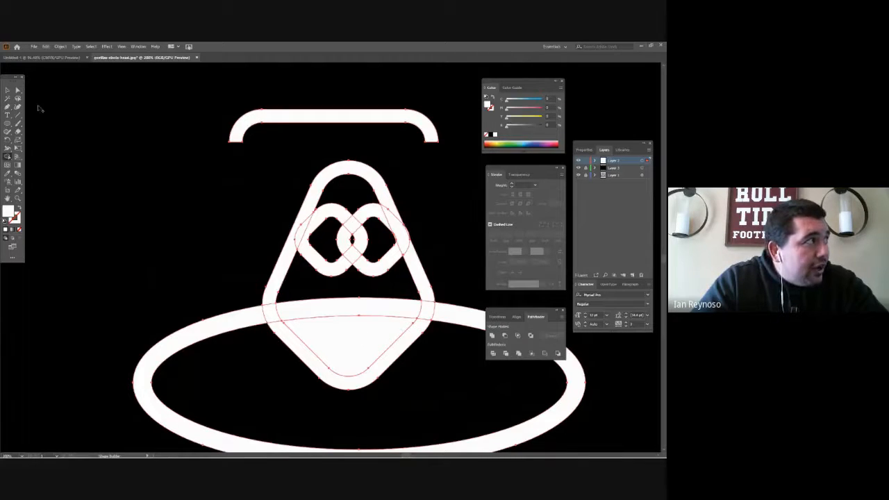
{"action": "left_click", "coordinate": [18, 90]}
{"action": "left_click", "coordinate": [65, 127]}
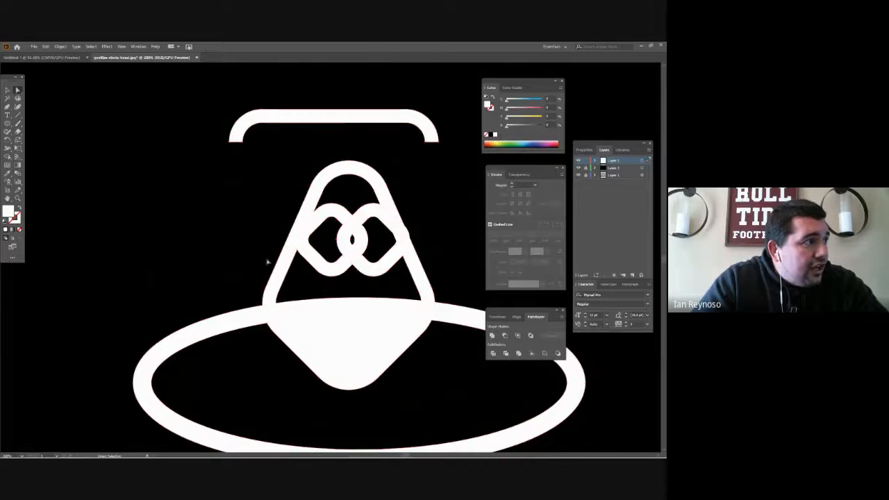
- Pull the filled chin piece out of the head shape and delete it
{"action": "left_click", "coordinate": [345, 338]}
{"action": "left_click_drag", "start_coordinate": [314, 333], "coordinate": [236, 272]}
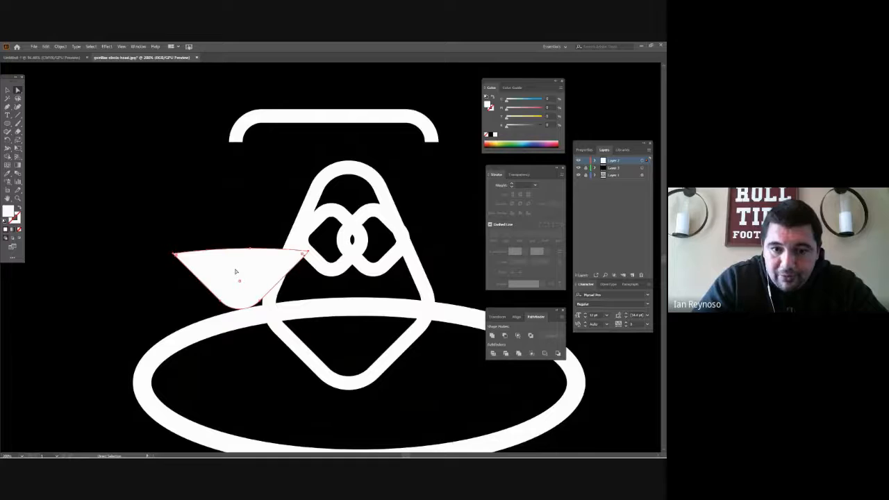
{"action": "key", "text": "Delete"}
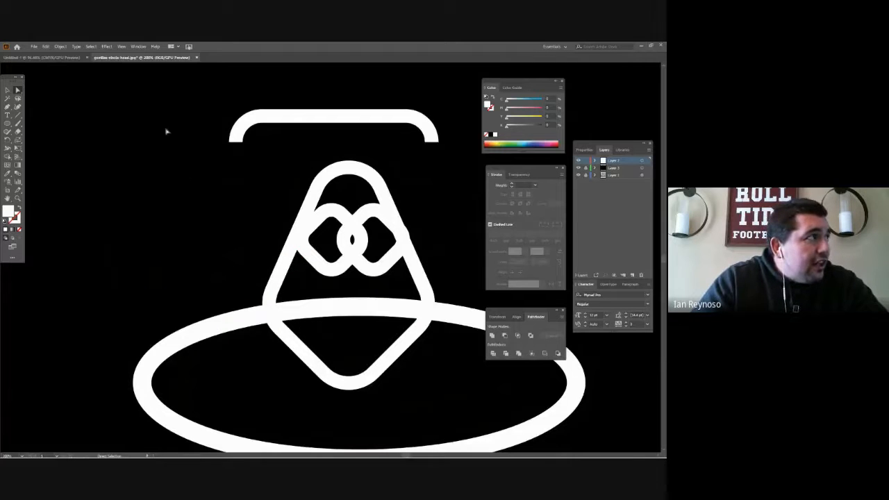
- Select all the line shapes and merge the overlapping middle segments of the two nostril rings with Shape Builder
{"action": "left_click_drag", "start_coordinate": [167, 70], "coordinate": [470, 373]}
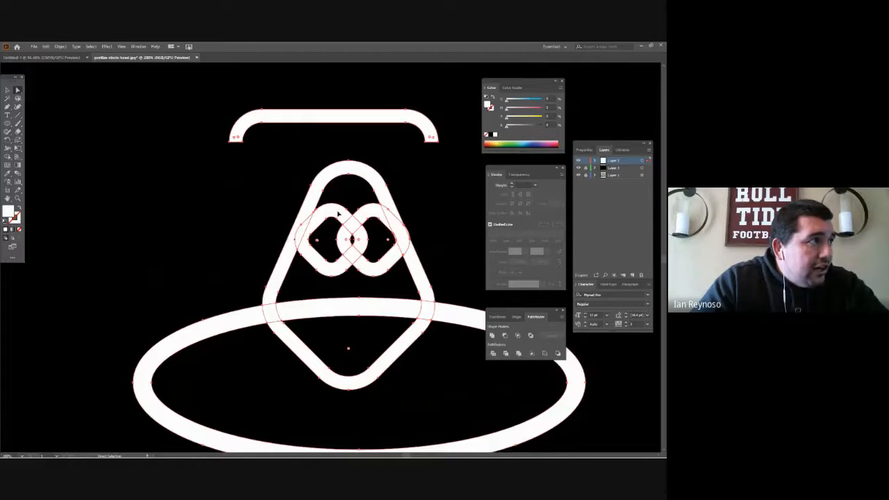
{"action": "left_click_drag", "start_coordinate": [338, 214], "coordinate": [343, 217]}
{"action": "key", "text": "ctrl+z"}
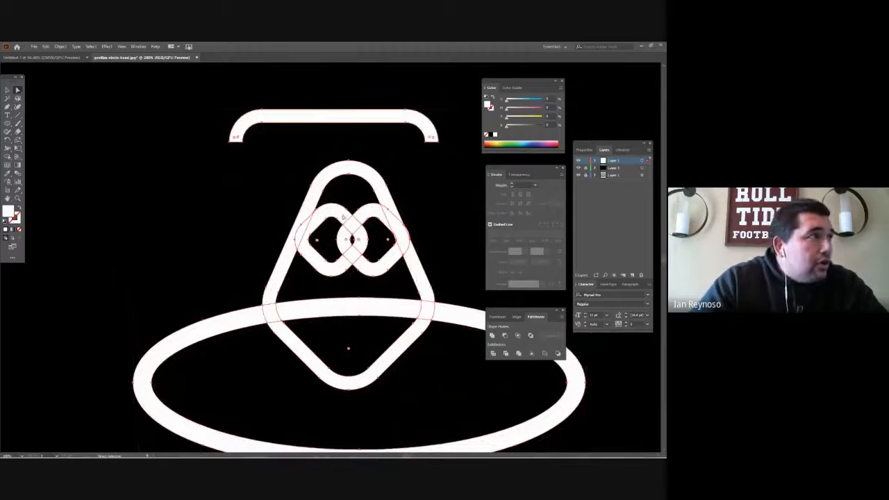
{"action": "left_click", "coordinate": [7, 157]}
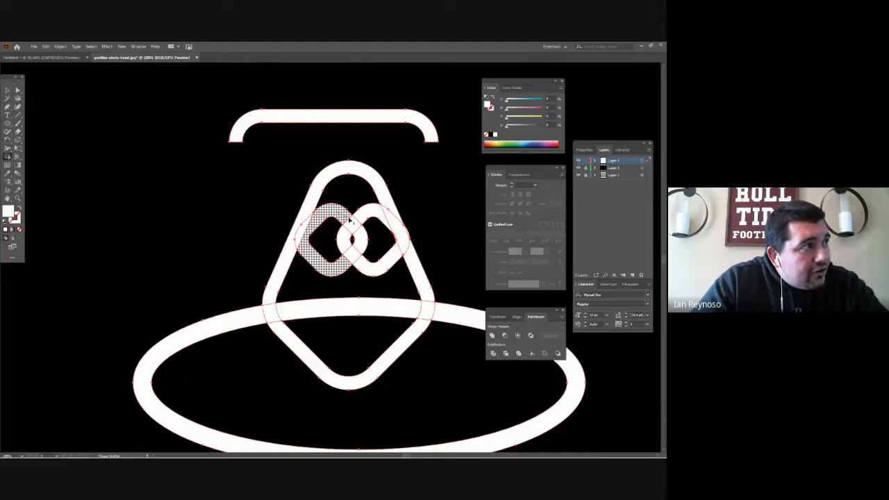
{"action": "mouse_move", "coordinate": [349, 220]}
{"action": "left_mouse_down"}
{"action": "mouse_move", "coordinate": [396, 221]}
{"action": "mouse_move", "coordinate": [393, 257]}
{"action": "left_mouse_up"}
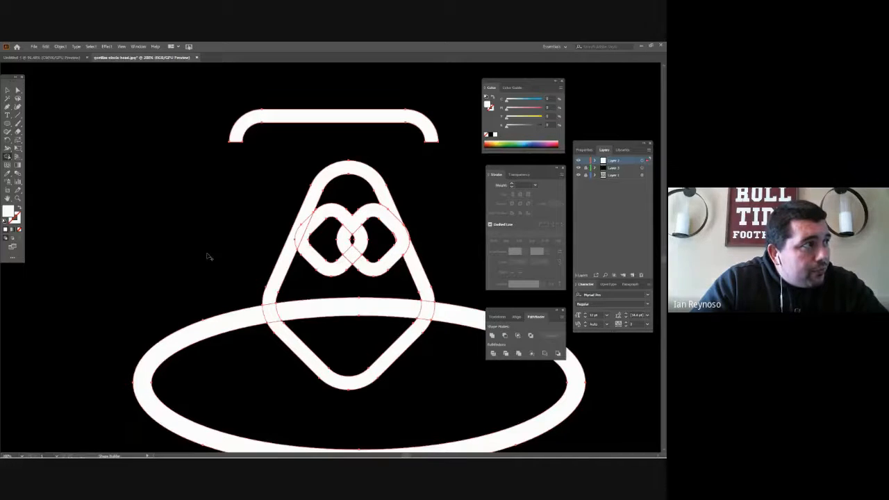
- Deselect the shapes and delete the overlapping middle piece between the two nostril rings
{"action": "left_click", "coordinate": [18, 89]}
{"action": "left_click", "coordinate": [117, 183]}
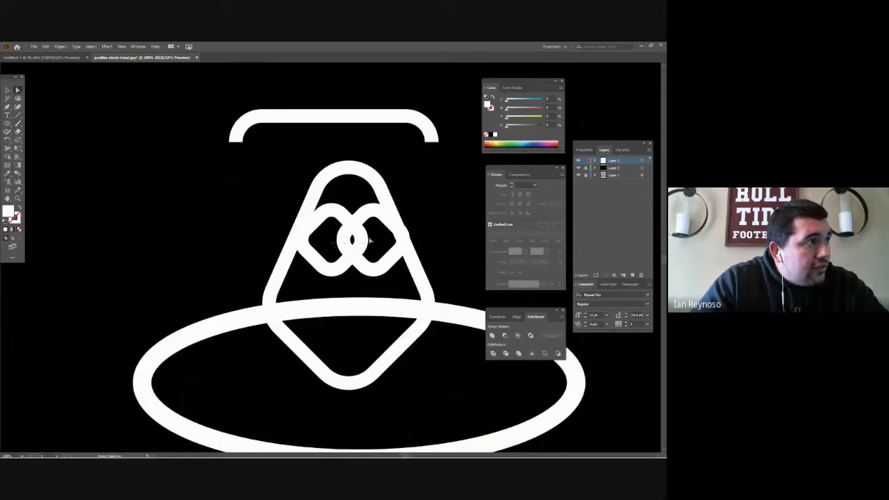
{"action": "left_click", "coordinate": [367, 240]}
{"action": "key", "text": "Delete"}
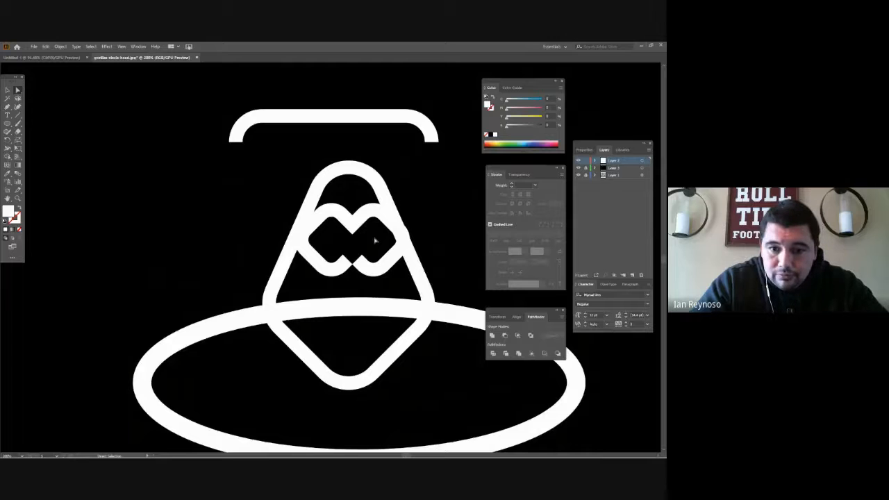
- Select all the line shapes and merge the head outline's segments across the ellipse crossings with Shape Builder
{"action": "left_click", "coordinate": [325, 198]}
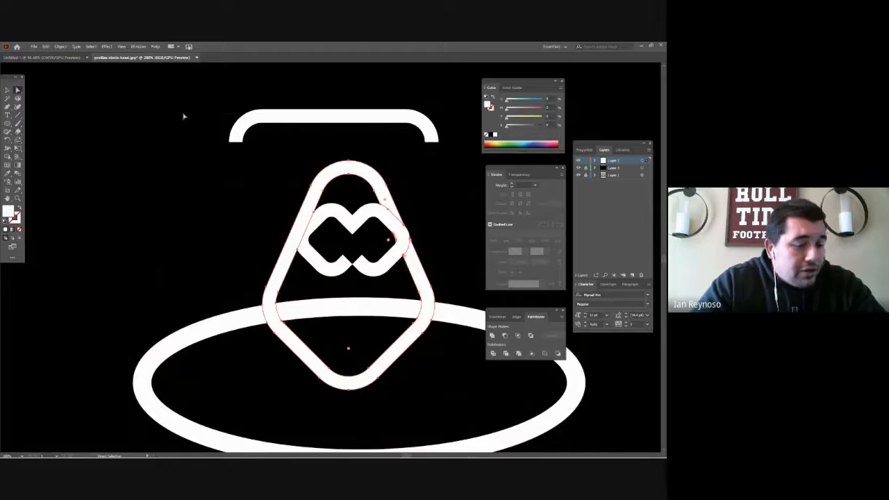
{"action": "left_click_drag", "start_coordinate": [183, 116], "coordinate": [468, 365]}
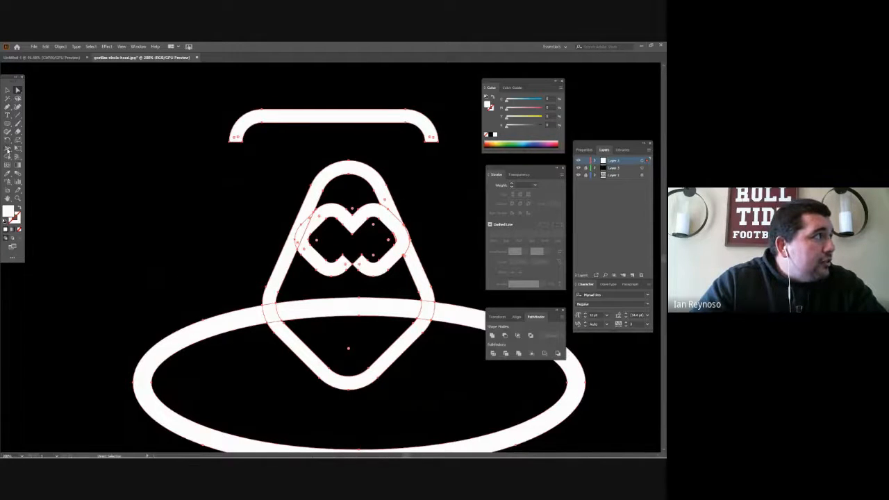
{"action": "left_click", "coordinate": [7, 157]}
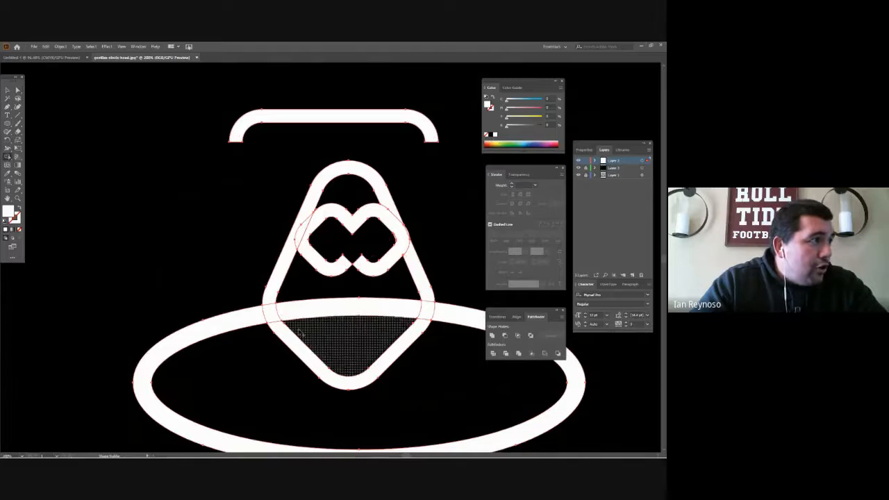
{"action": "left_click_drag", "start_coordinate": [272, 298], "coordinate": [288, 337]}
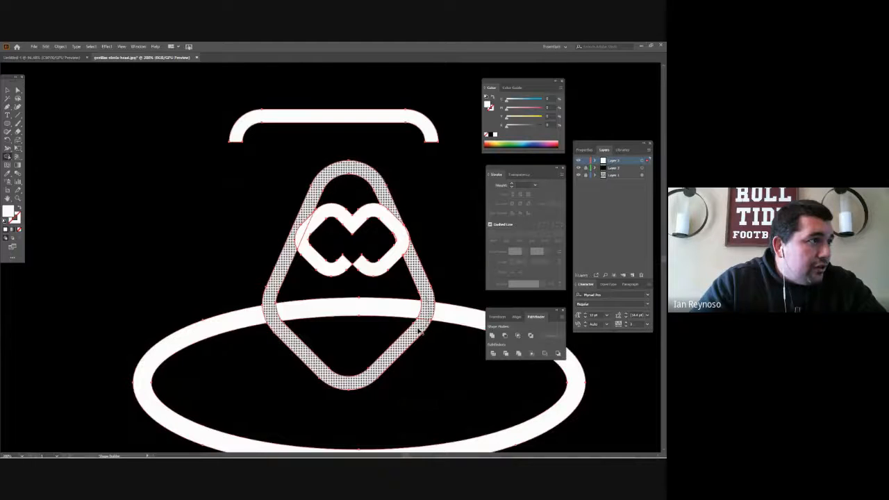
- Delete the part of the ellipse outside the head shape, keeping only the curved mouth line inside
{"action": "key", "text": "a"}
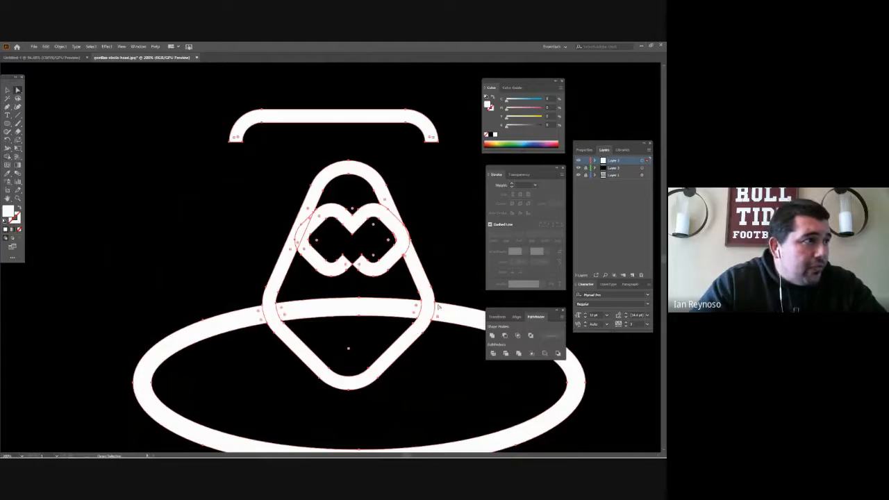
{"action": "left_click", "coordinate": [460, 256]}
{"action": "left_click", "coordinate": [458, 314]}
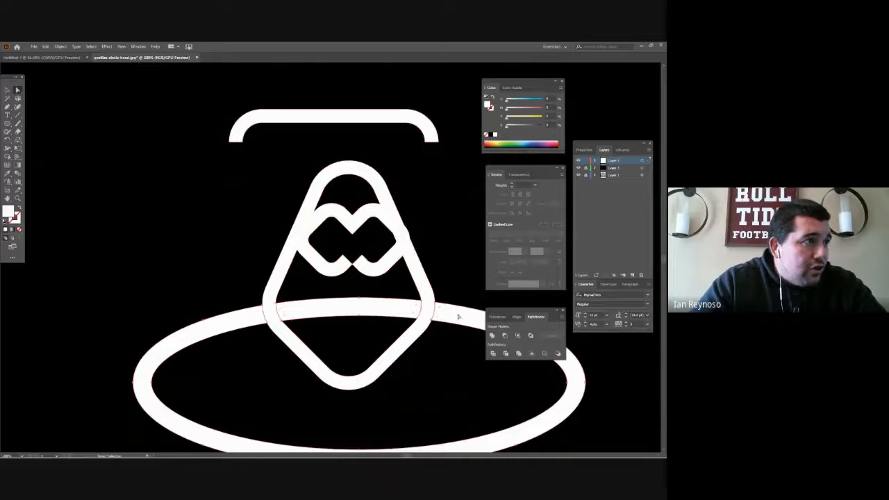
{"action": "left_click", "coordinate": [453, 361]}
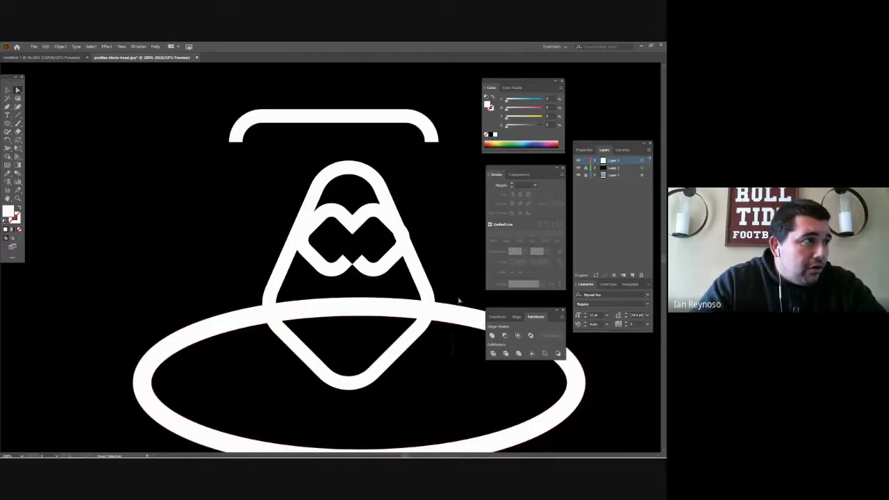
{"action": "key", "text": "Delete"}
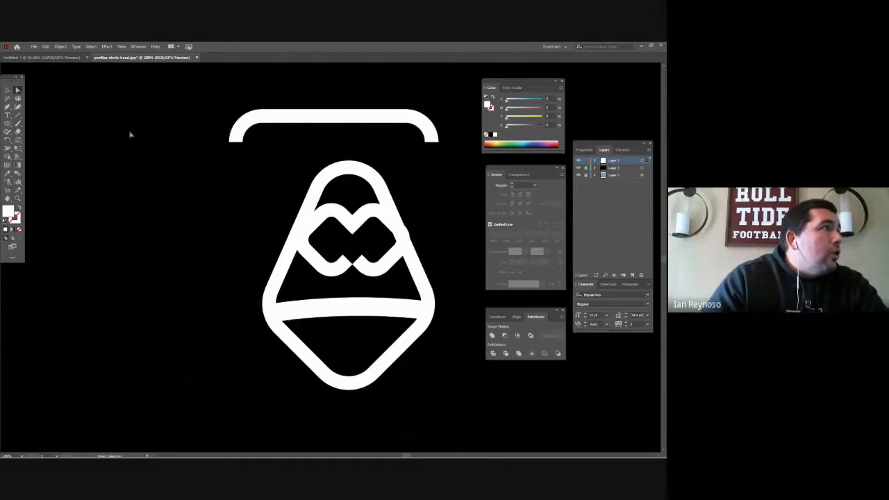
- Hide the black background layer so that the gorilla photo shows behind the trimmed line shapes
{"action": "left_click", "coordinate": [8, 122]}
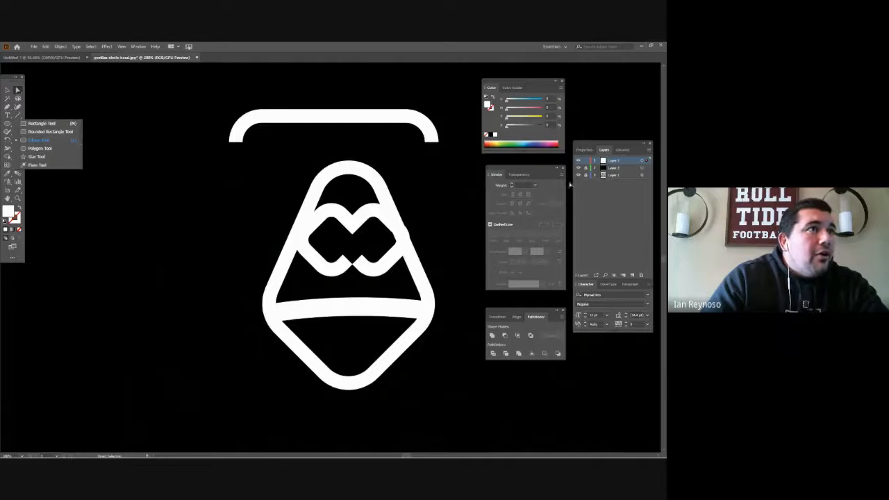
{"action": "left_click", "coordinate": [34, 139]}
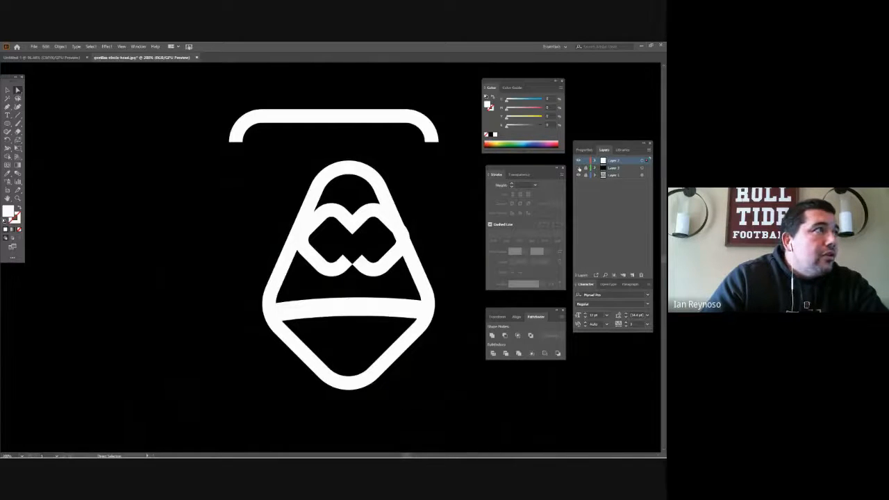
{"action": "left_click", "coordinate": [578, 168]}
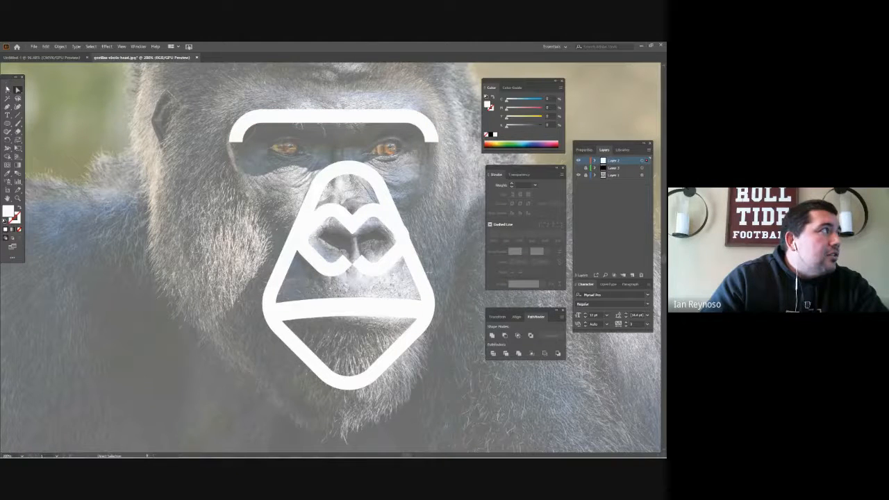
- Draw a small white circle over the pupil of each gorilla eye with the Ellipse tool
{"action": "left_click", "coordinate": [8, 125]}
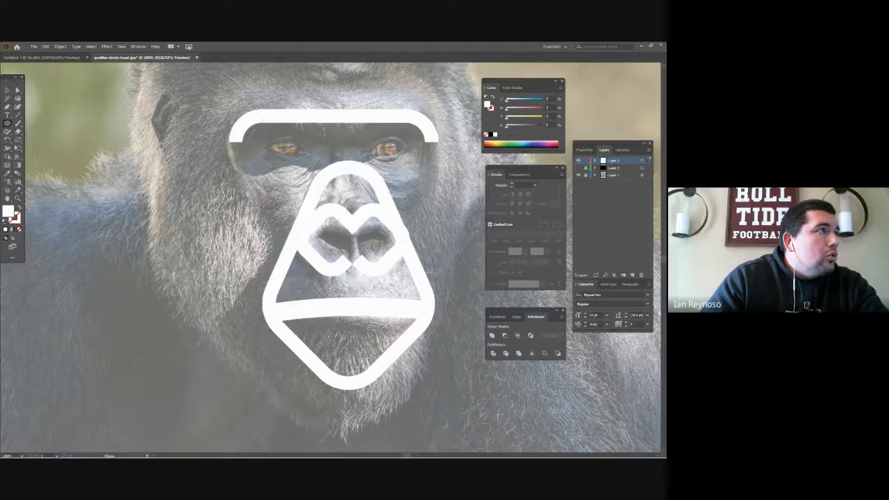
{"action": "right_click", "coordinate": [270, 138]}
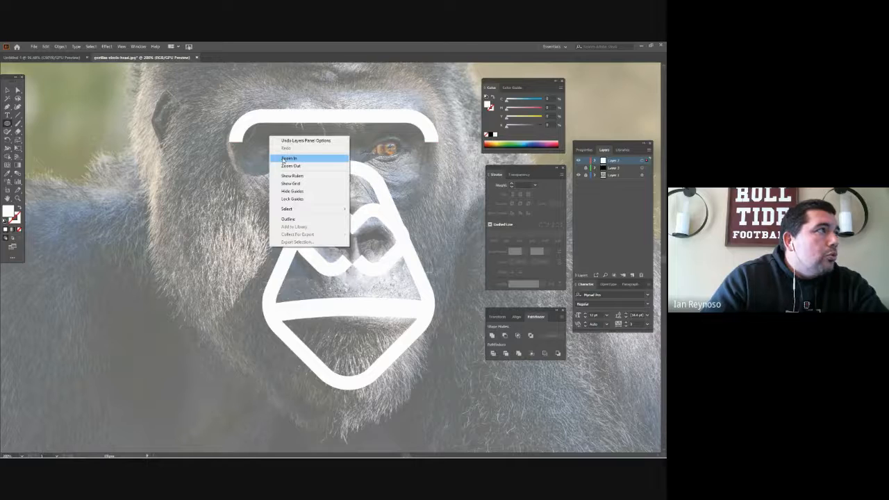
{"action": "left_click", "coordinate": [282, 159]}
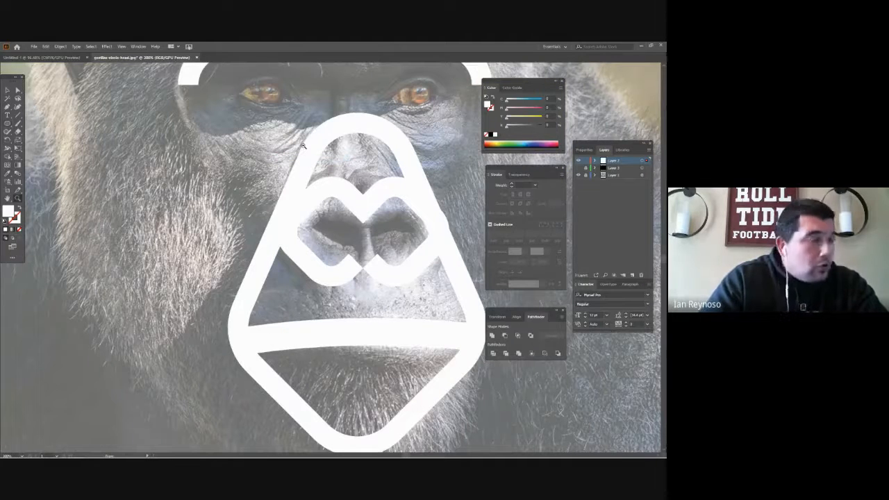
{"action": "left_click", "coordinate": [304, 146], "text": "alt"}
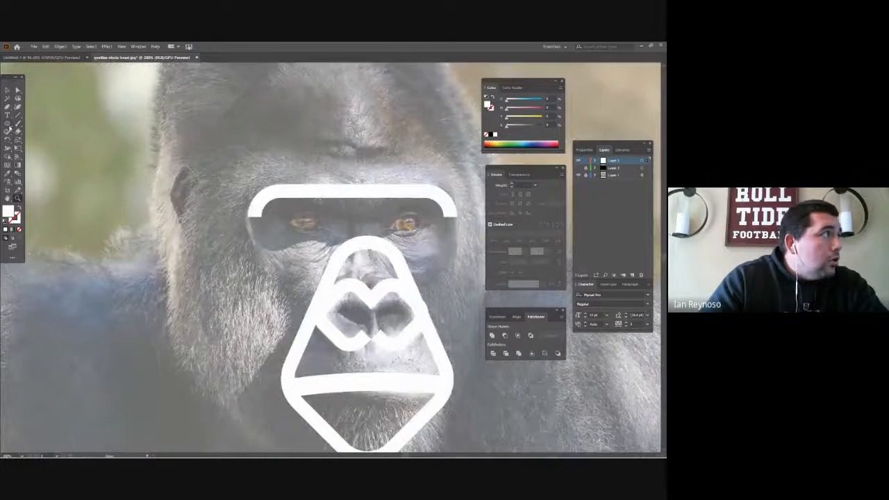
{"action": "left_click", "coordinate": [7, 123]}
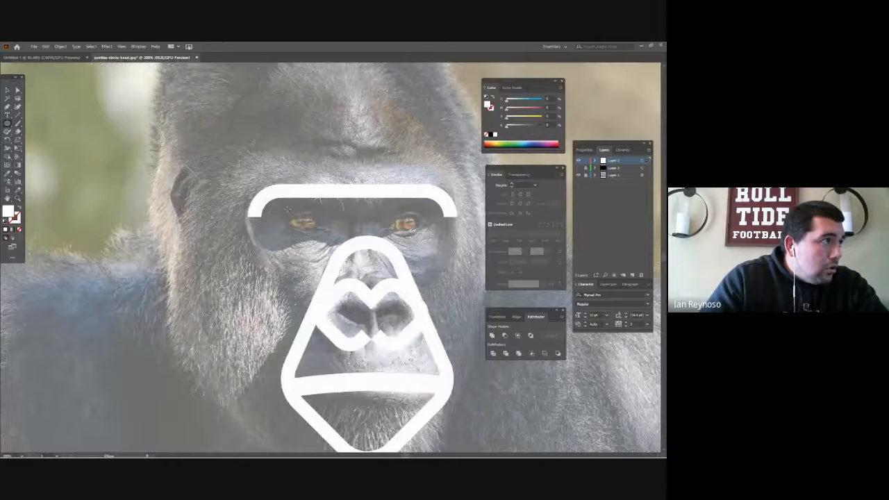
{"action": "left_click_drag", "start_coordinate": [287, 210], "coordinate": [340, 242]}
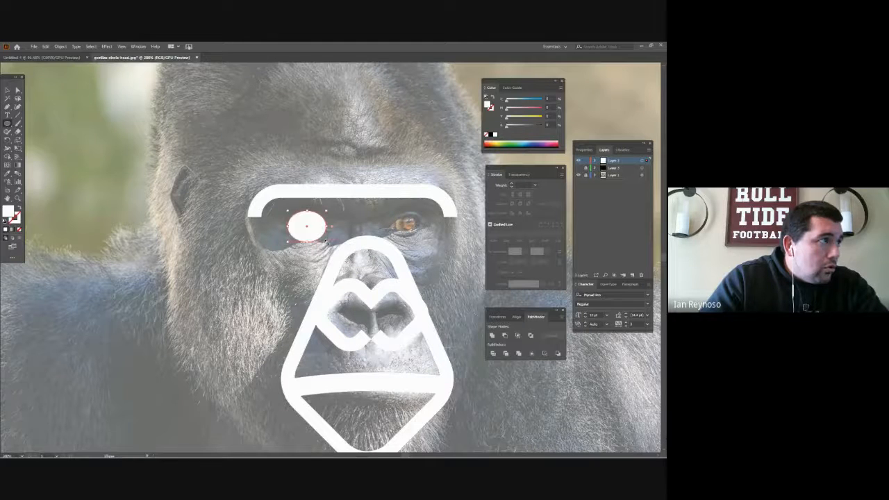
{"action": "key", "text": "ctrl+z"}
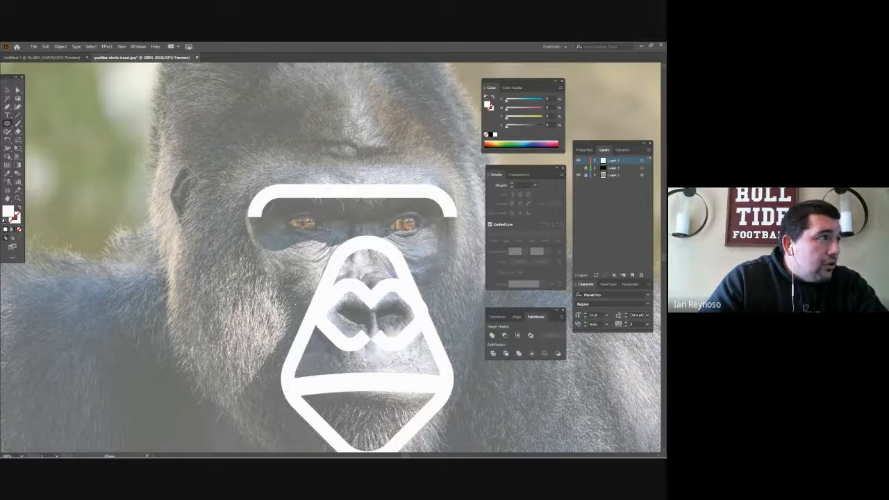
{"action": "left_click_drag", "start_coordinate": [300, 214], "coordinate": [411, 223]}
{"action": "key", "text": "a"}
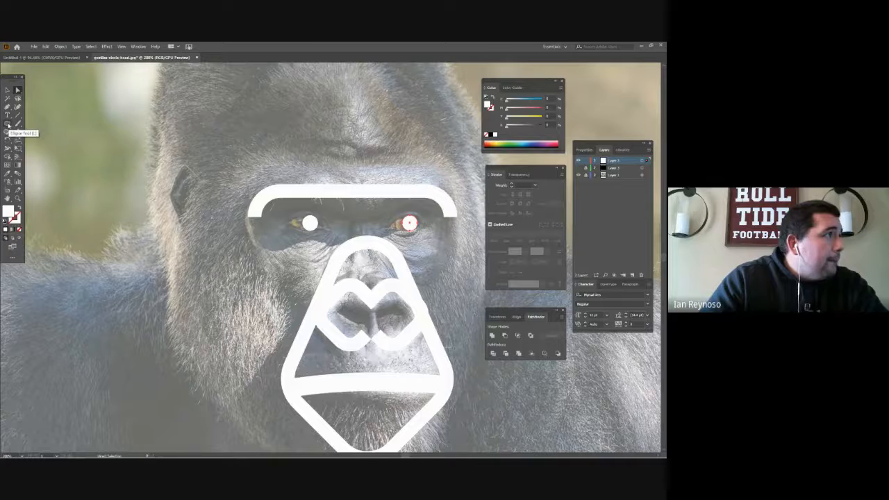
- Draw a large circle around the left eye area, swap its white fill to the stroke, and thicken the stroke
{"action": "left_click", "coordinate": [8, 124]}
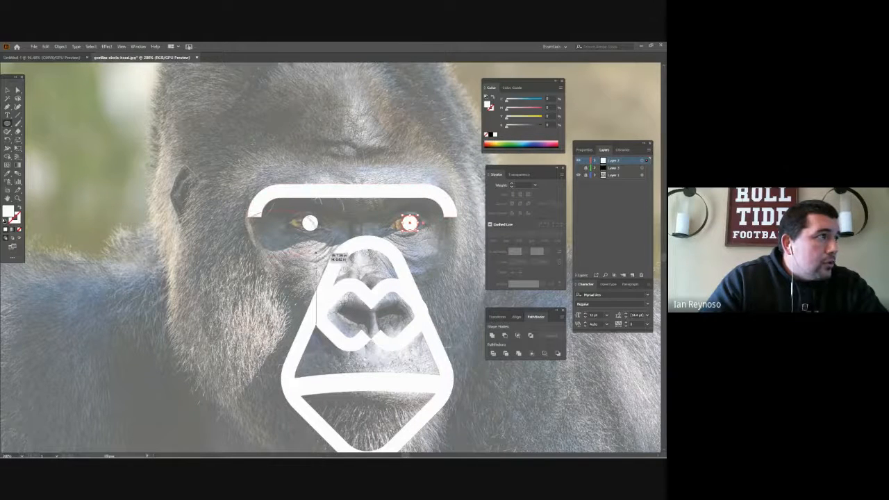
{"action": "mouse_move", "coordinate": [330, 279]}
{"action": "left_mouse_down"}
{"action": "mouse_move", "coordinate": [363, 320]}
{"action": "mouse_move", "coordinate": [354, 338]}
{"action": "mouse_move", "coordinate": [353, 305]}
{"action": "mouse_move", "coordinate": [344, 314]}
{"action": "mouse_move", "coordinate": [316, 295]}
{"action": "mouse_move", "coordinate": [318, 285]}
{"action": "left_mouse_up"}
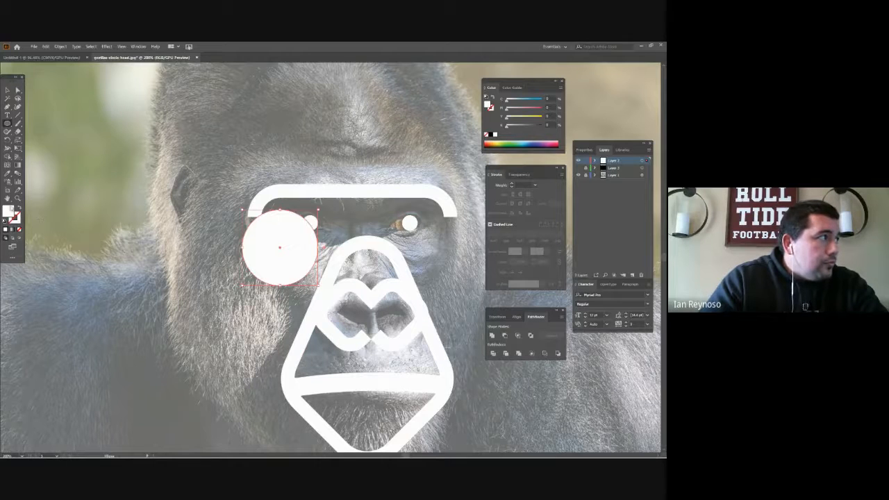
{"action": "left_click", "coordinate": [21, 208]}
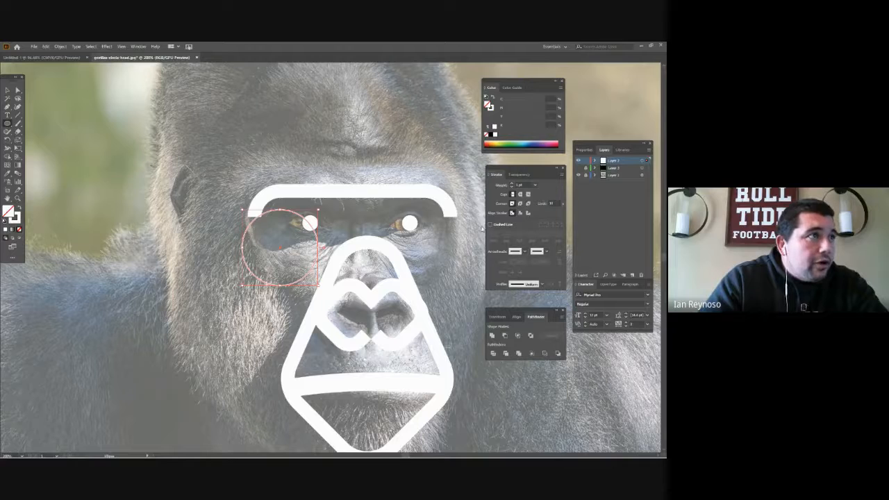
{"action": "left_click", "coordinate": [512, 185]}
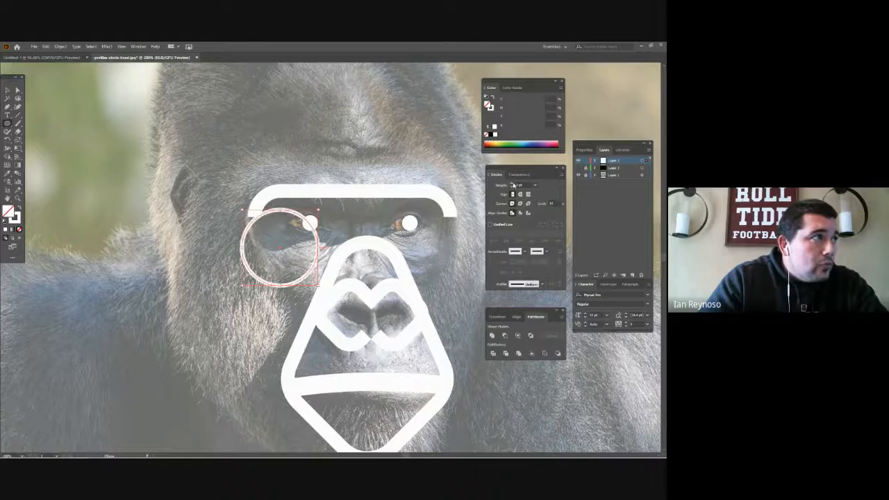
{"action": "left_click", "coordinate": [512, 185]}
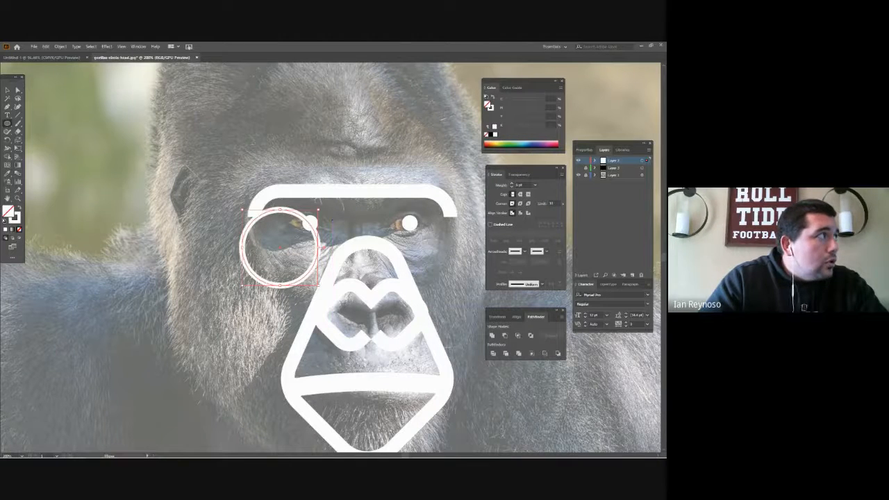
- Move the outlined circle over the left eye and scale it down so its top arc follows the upper eyelid
{"action": "left_click", "coordinate": [17, 89]}
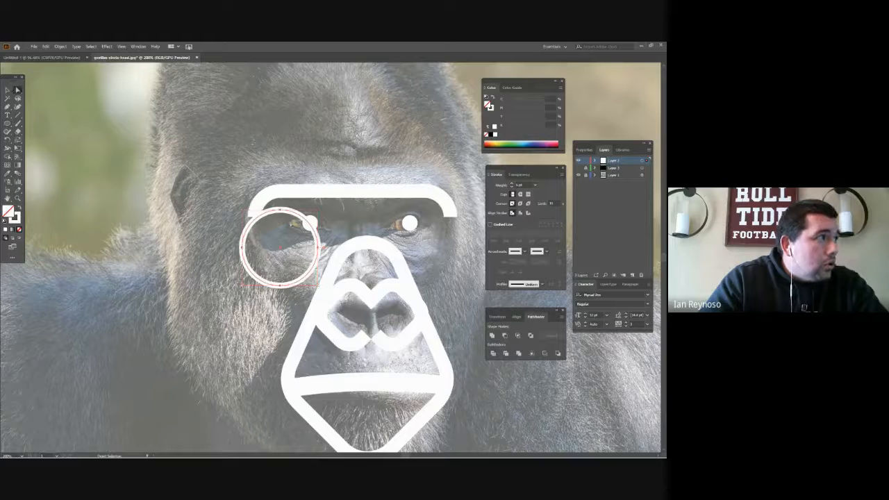
{"action": "left_click_drag", "start_coordinate": [292, 212], "coordinate": [314, 217]}
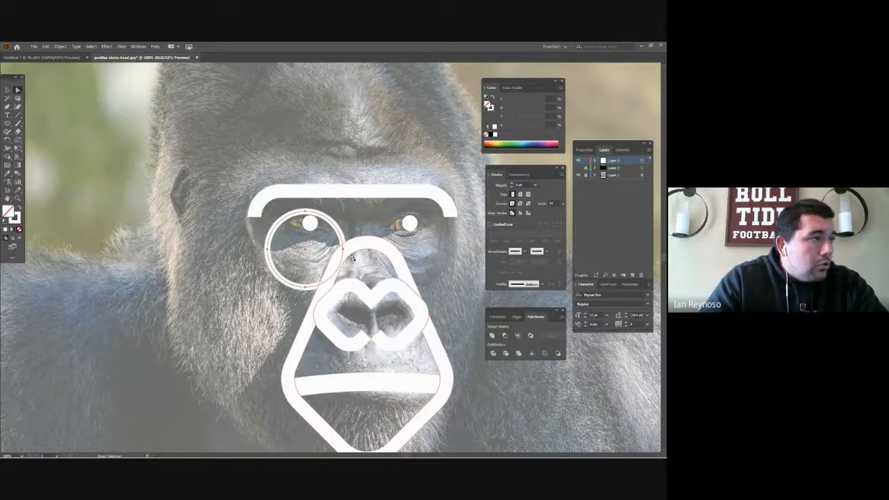
{"action": "key", "text": "F7"}
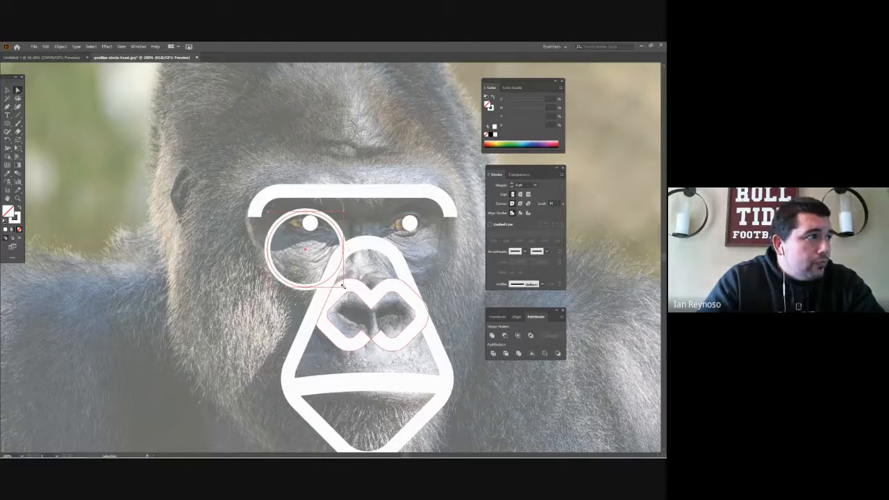
{"action": "mouse_move", "coordinate": [341, 284]}
{"action": "left_mouse_down"}
{"action": "mouse_move", "coordinate": [322, 266]}
{"action": "mouse_move", "coordinate": [333, 248]}
{"action": "mouse_move", "coordinate": [342, 269]}
{"action": "left_mouse_up"}
{"action": "left_click", "coordinate": [333, 262], "text": "shift"}
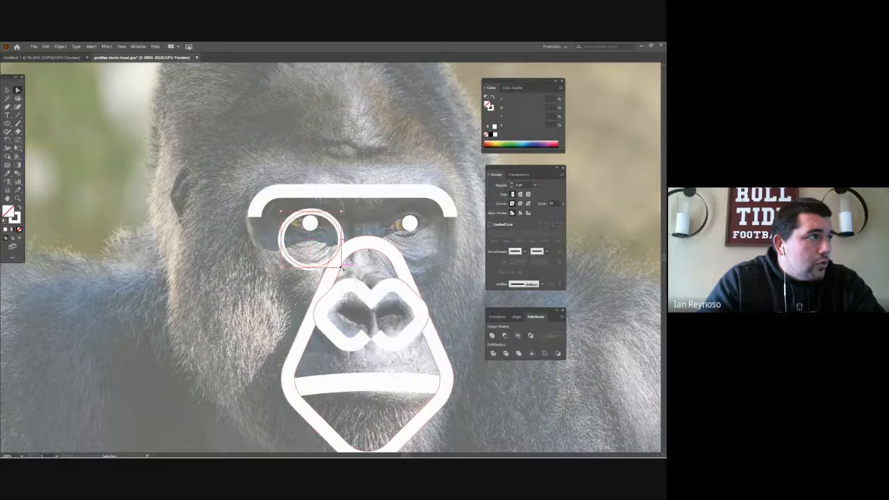
- Fine-tune the outlined circle's position and size so its upper arc fits around the left pupil
{"action": "key", "text": "a"}
{"action": "left_click", "coordinate": [286, 236]}
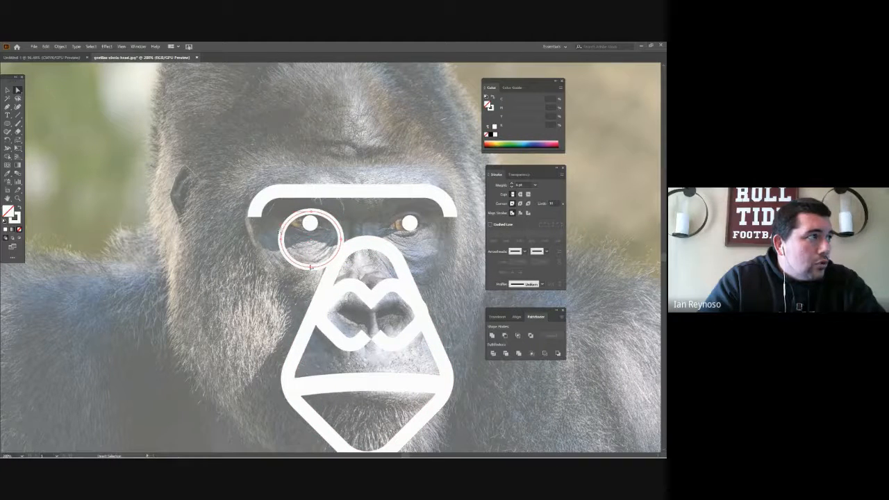
{"action": "key", "text": "v"}
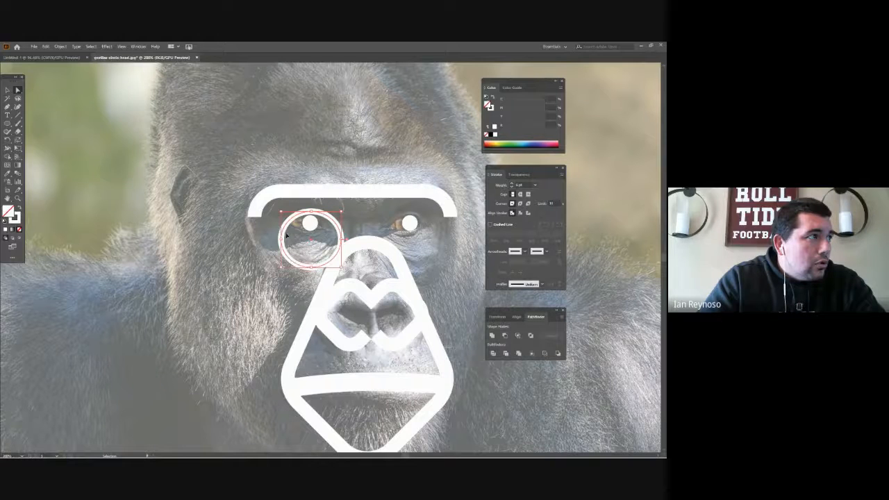
{"action": "left_click_drag", "start_coordinate": [284, 233], "coordinate": [278, 232]}
{"action": "key", "text": "a"}
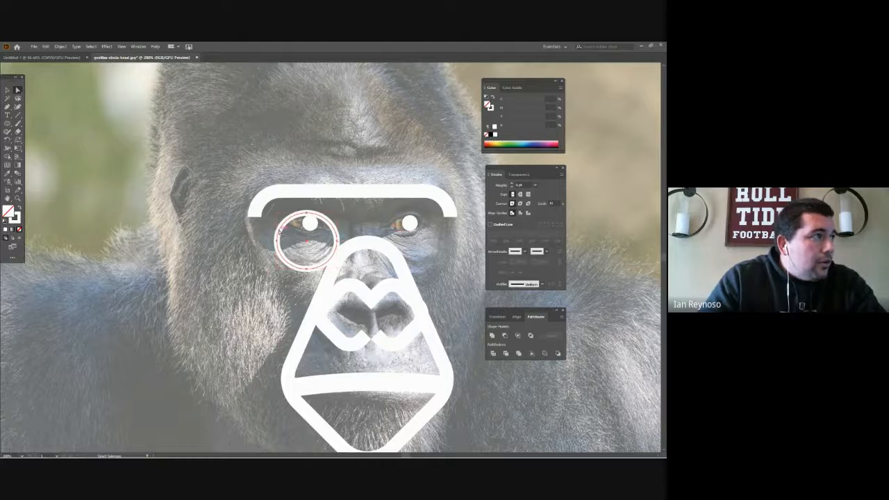
{"action": "key", "text": "Up"}
{"action": "key", "text": "Up"}
{"action": "key", "text": "Up"}
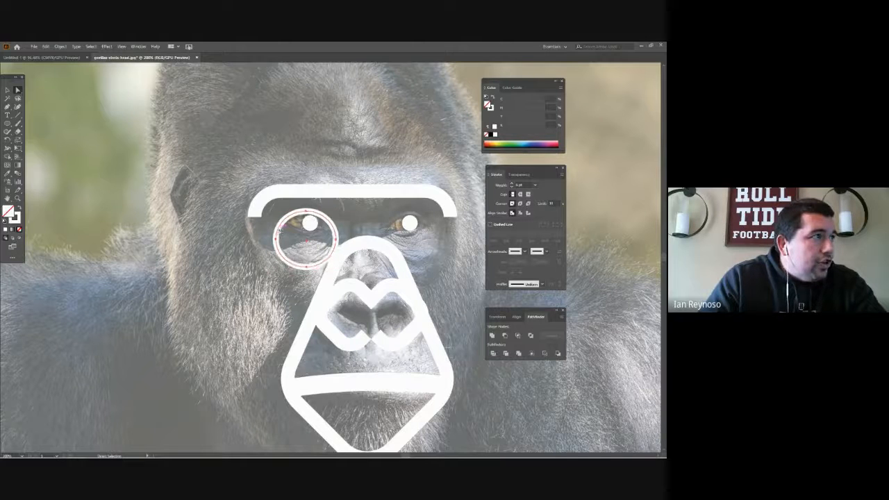
{"action": "key", "text": "v"}
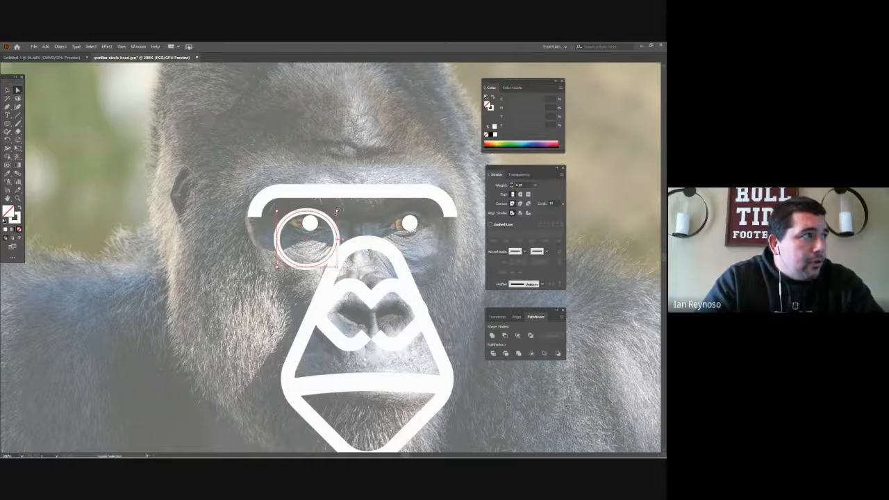
{"action": "left_click_drag", "start_coordinate": [337, 212], "coordinate": [332, 209]}
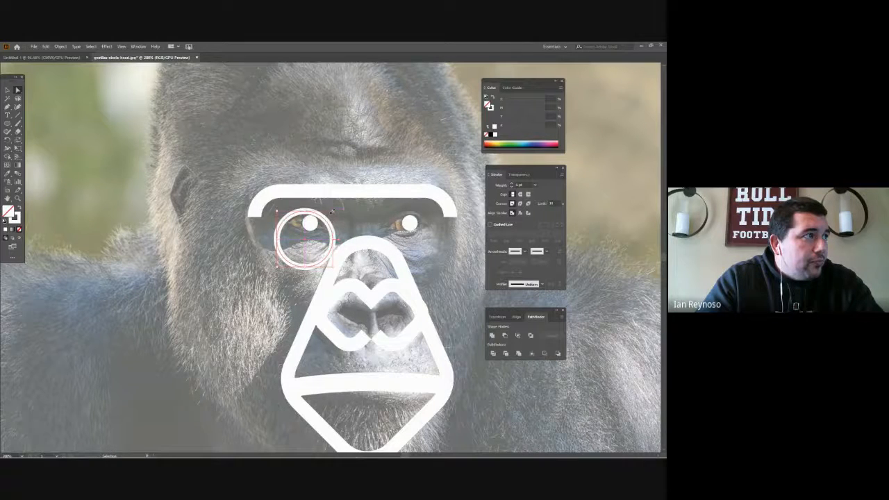
{"action": "key", "text": "a"}
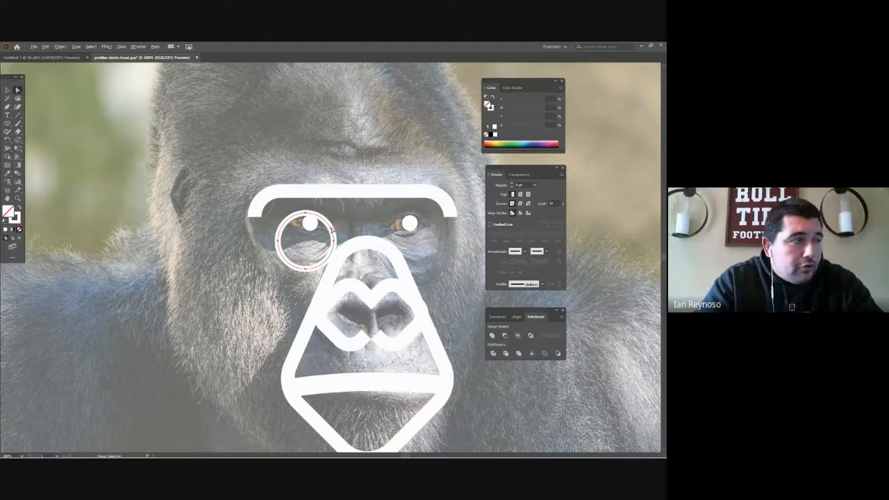
- Duplicate the outlined circle onto the right eye, and copy both circles upward so each overlapping pair forms an almond-shaped eye
{"action": "left_click_drag", "start_coordinate": [331, 231], "coordinate": [431, 232]}
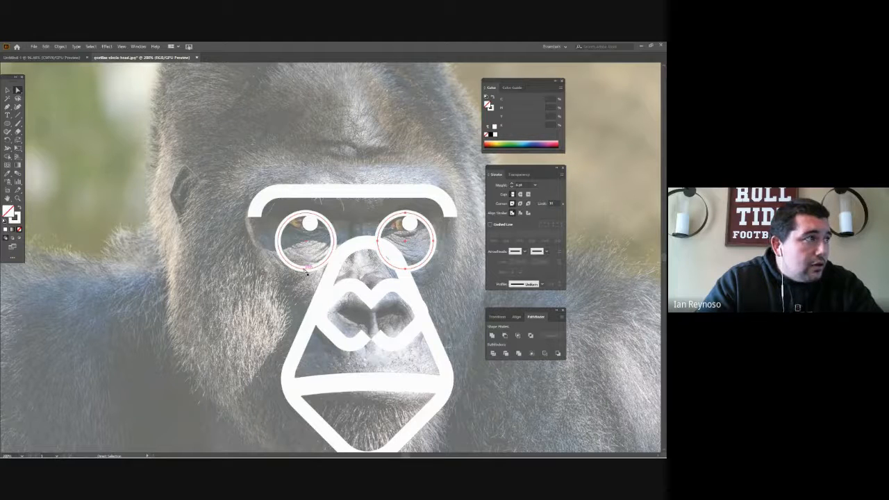
{"action": "left_click_drag", "start_coordinate": [308, 269], "coordinate": [310, 239]}
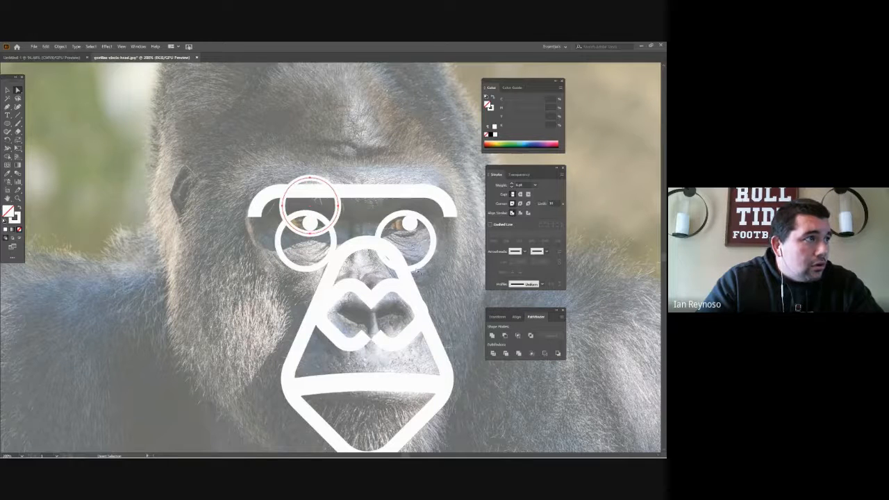
{"action": "left_click_drag", "start_coordinate": [419, 272], "coordinate": [419, 237]}
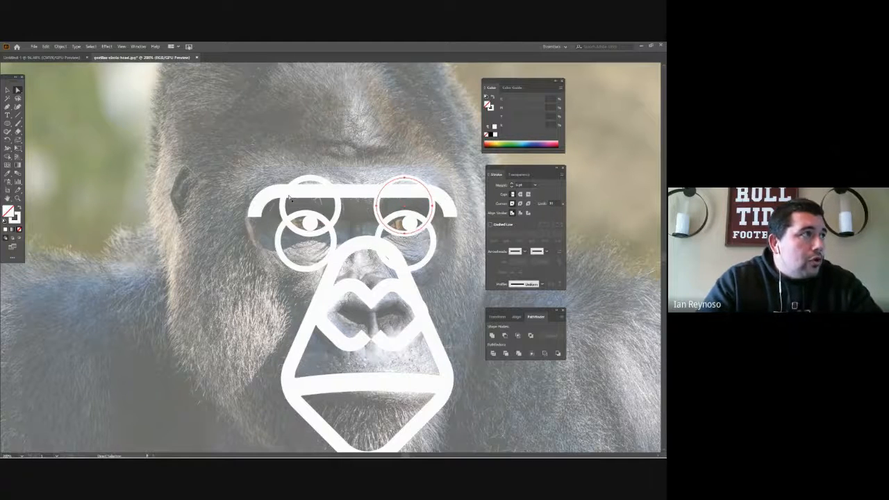
- Select all the artwork and expand its fills and strokes into outlined shapes
{"action": "key", "text": "ctrl+a"}
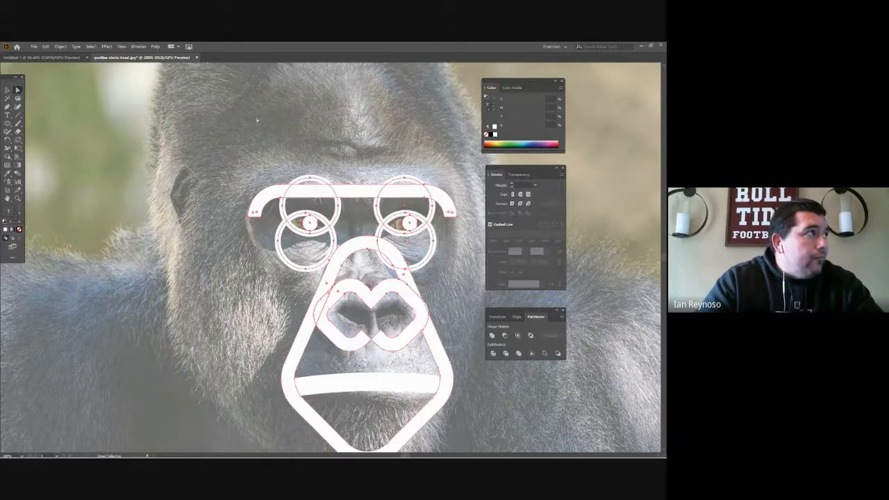
{"action": "left_click", "coordinate": [60, 46]}
{"action": "left_click", "coordinate": [73, 129]}
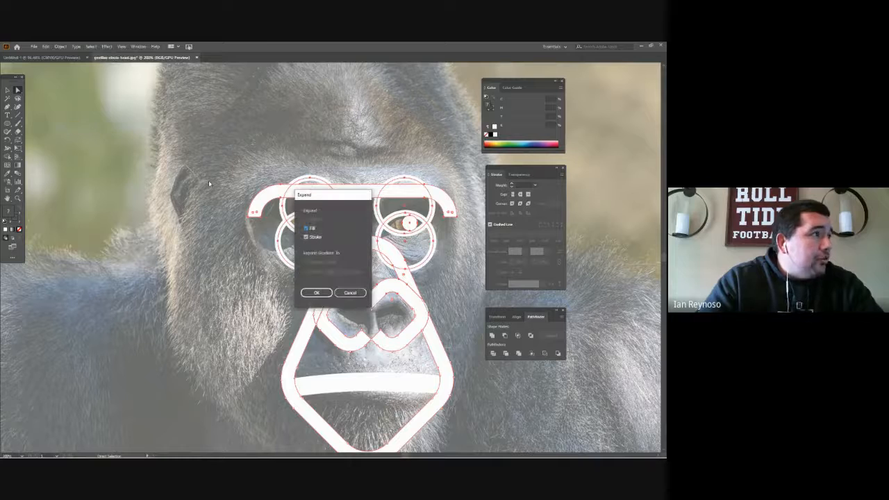
{"action": "left_click", "coordinate": [316, 293]}
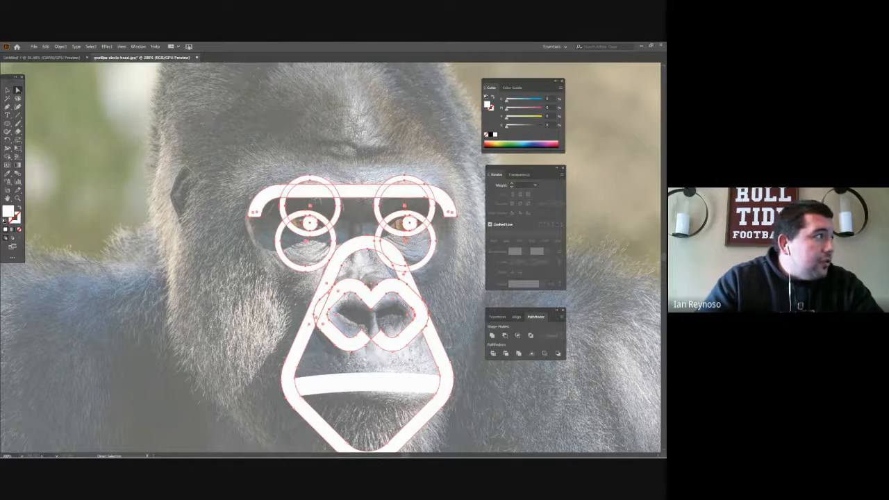
- Merge the overlapping ring segments that form the almond-shaped eye outlines with Shape Builder
{"action": "left_click", "coordinate": [8, 158]}
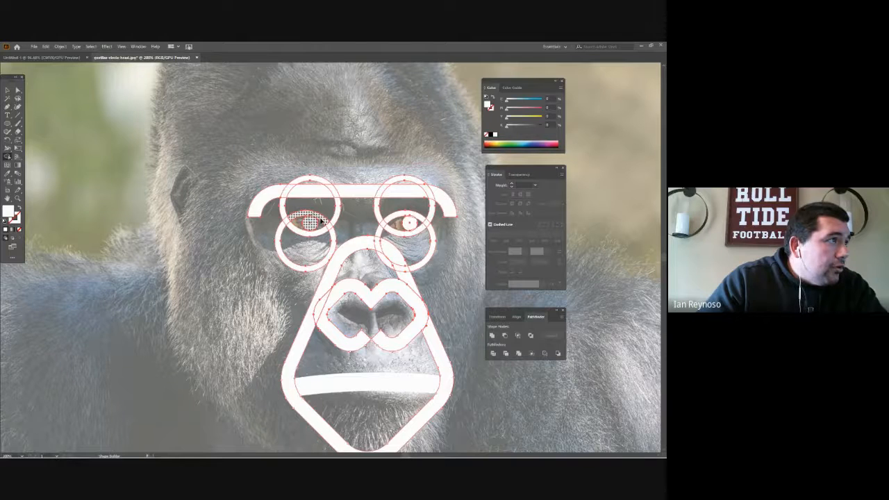
{"action": "left_click", "coordinate": [322, 219]}
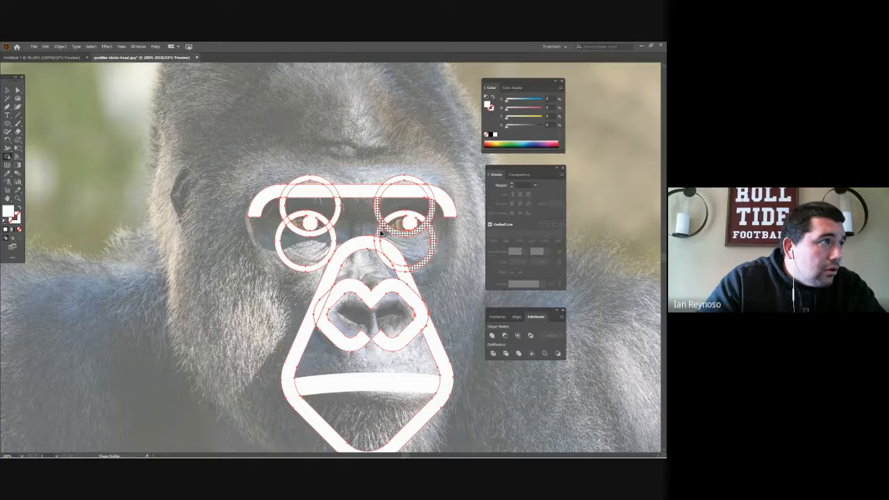
{"action": "key", "text": "v"}
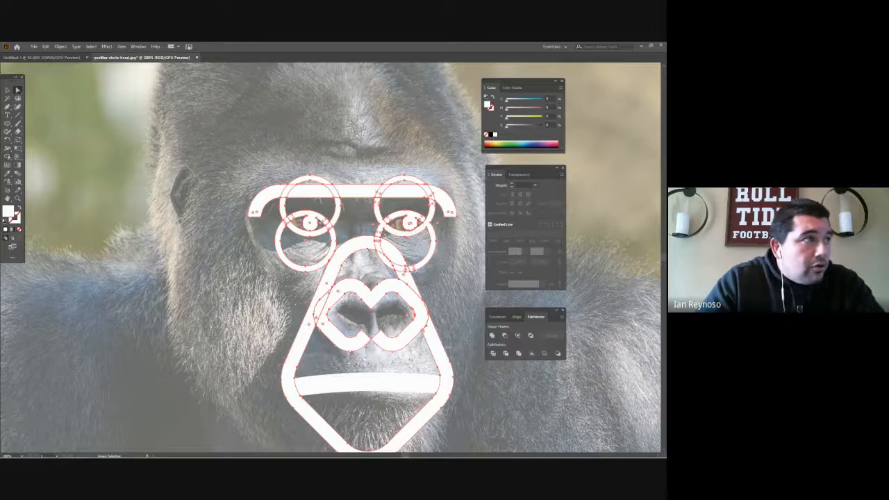
- Deselect everything and delete the leftover ring segments around the right eye, keeping its almond outline and pupil
{"action": "left_click", "coordinate": [472, 264]}
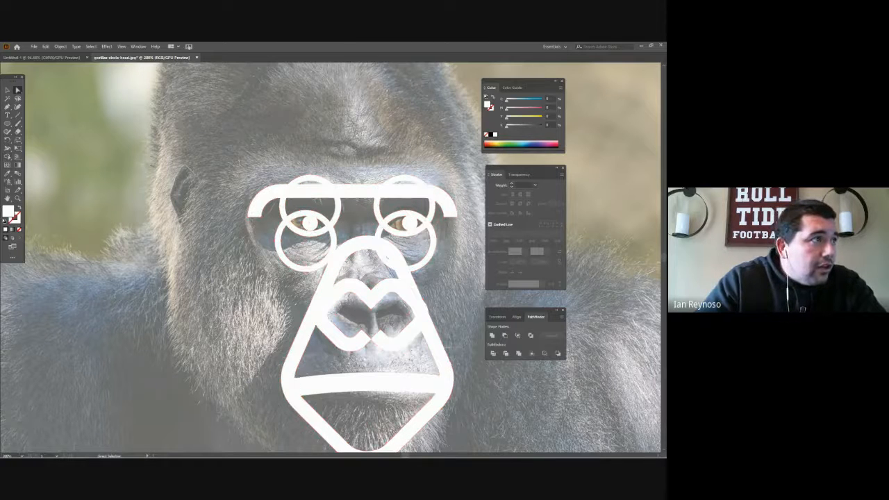
{"action": "left_click", "coordinate": [431, 254]}
{"action": "key", "text": "Delete"}
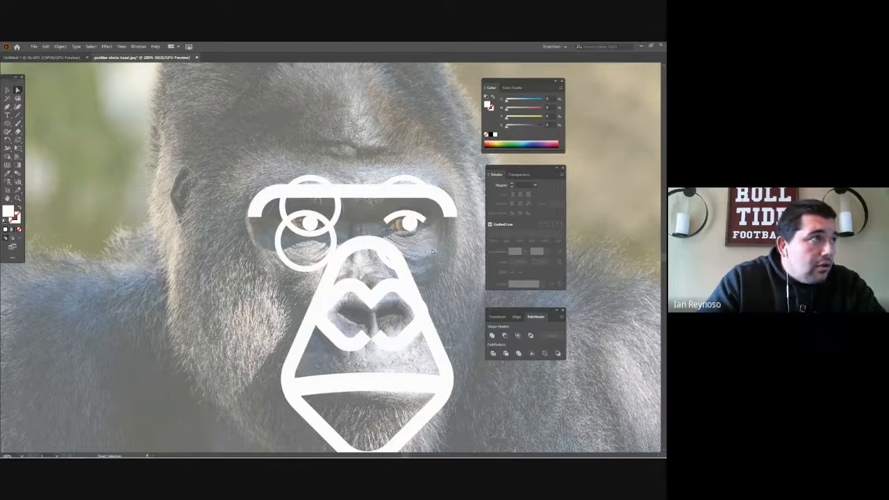
- Delete the leftover ring segments around the gorilla's left-hand eye and the stray arc over the top of the nose
{"action": "left_click", "coordinate": [332, 236]}
{"action": "key", "text": "Delete"}
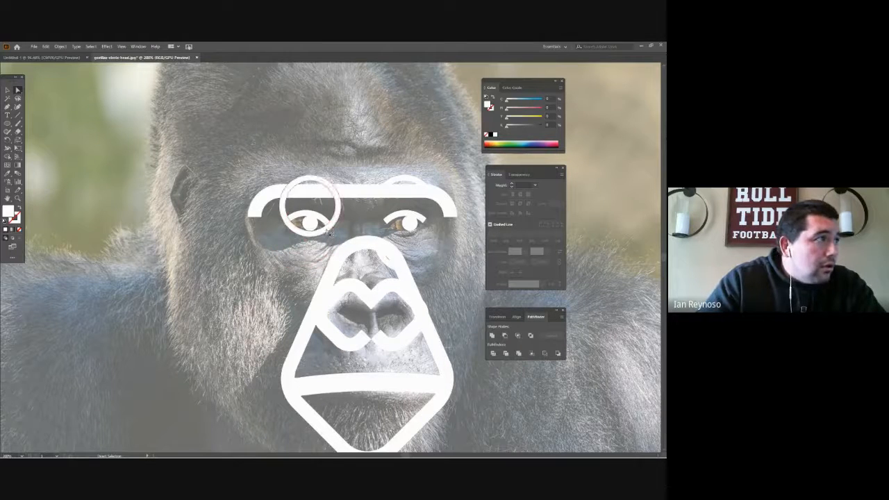
{"action": "left_click", "coordinate": [327, 232]}
{"action": "key", "text": "Delete"}
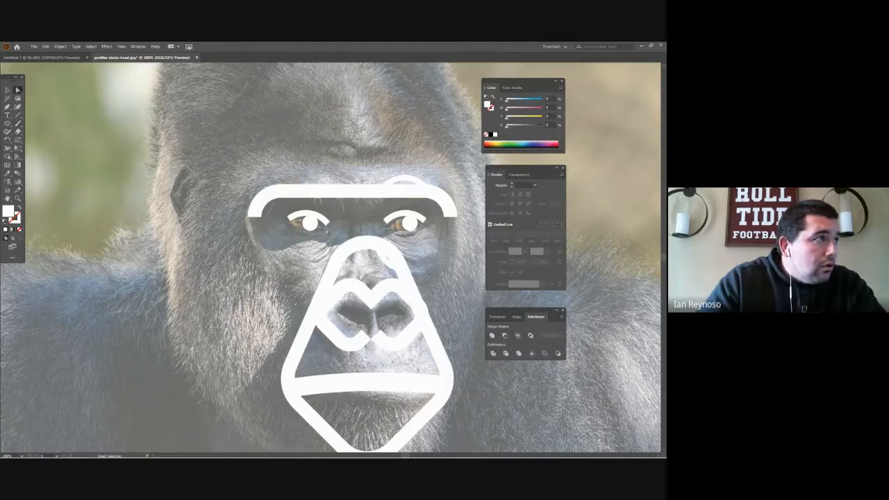
{"action": "right_click", "coordinate": [388, 265]}
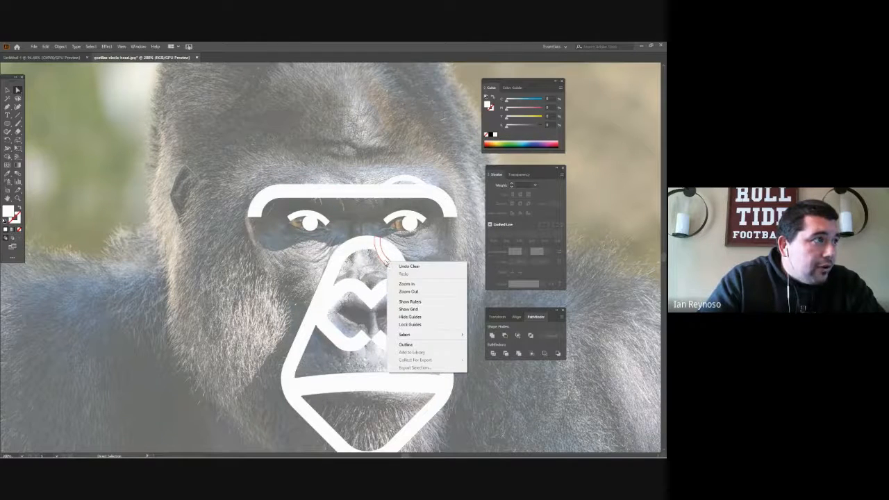
{"action": "left_click", "coordinate": [387, 263]}
{"action": "key", "text": "Delete"}
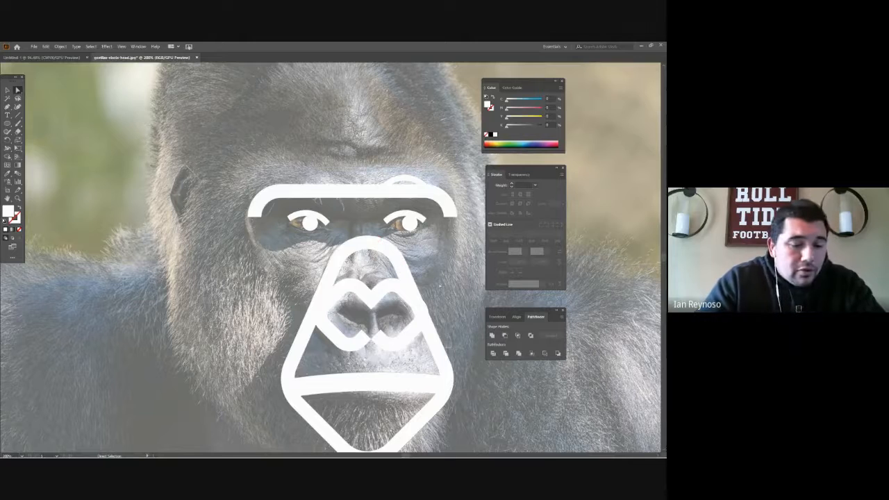
- Display the layer list, show the black background layer, and delete the leftover arc above the brow bar
{"action": "key", "text": "z"}
{"action": "left_click", "coordinate": [439, 283], "text": "alt"}
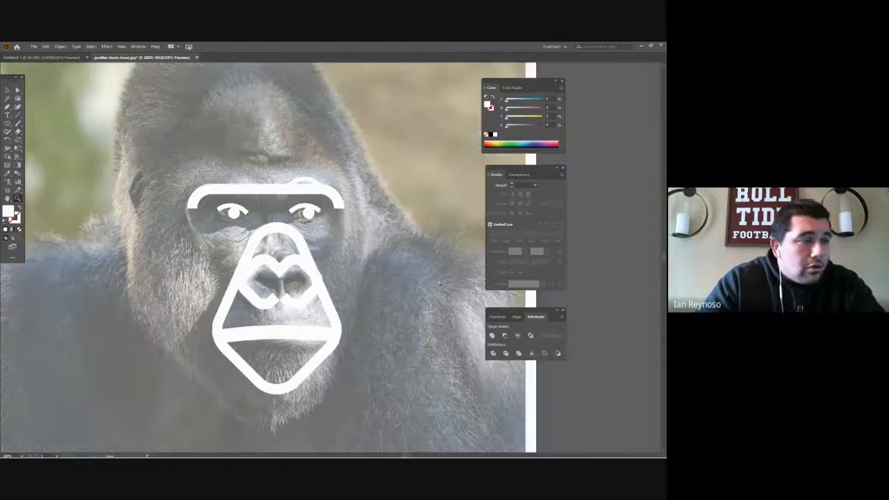
{"action": "left_click", "coordinate": [439, 284], "text": "alt"}
{"action": "left_click", "coordinate": [439, 284], "text": "alt"}
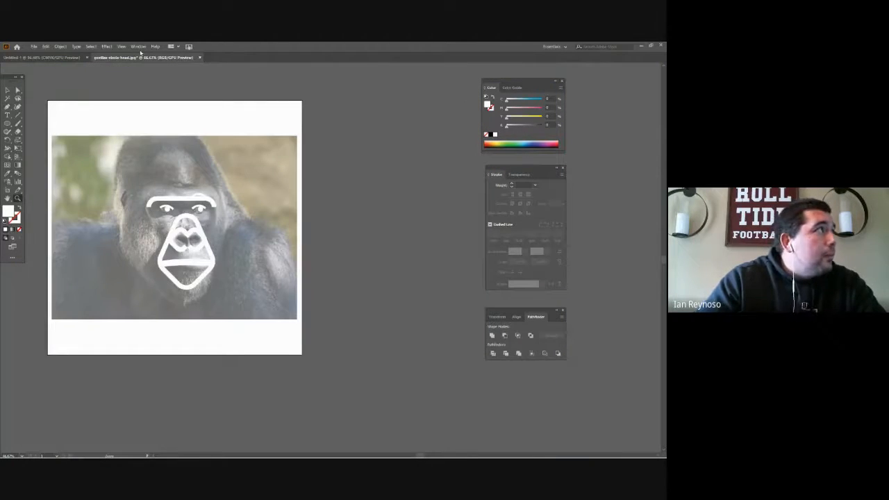
{"action": "left_click", "coordinate": [138, 46]}
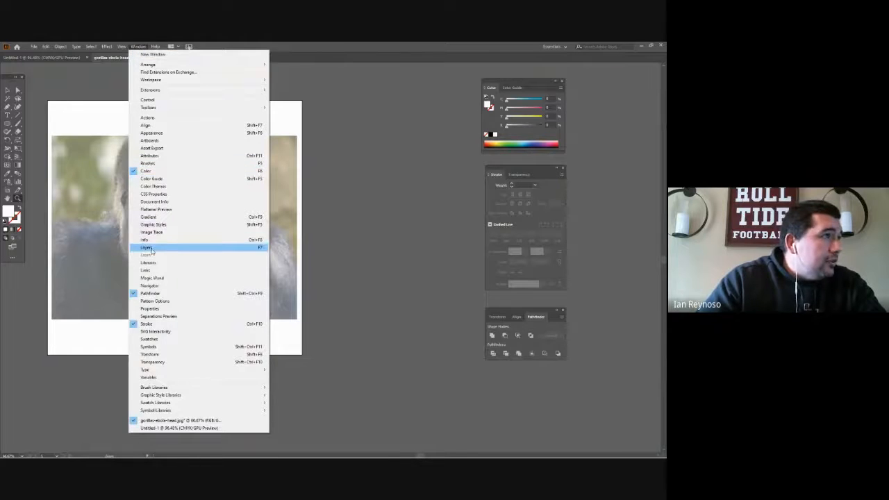
{"action": "left_click", "coordinate": [149, 247]}
{"action": "left_click", "coordinate": [578, 169]}
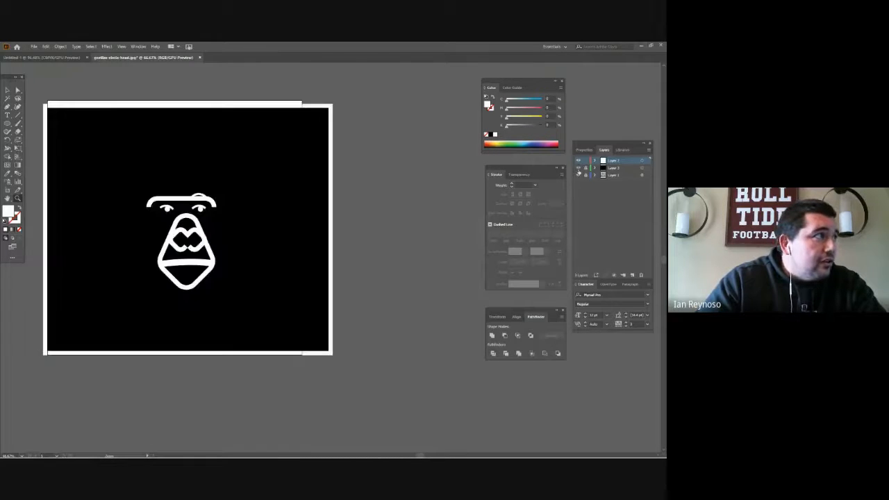
{"action": "key", "text": "a"}
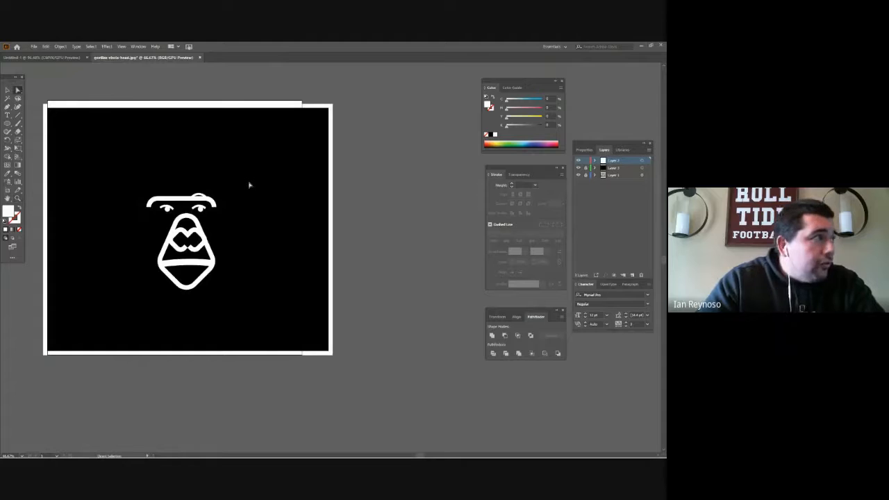
{"action": "left_click", "coordinate": [200, 197]}
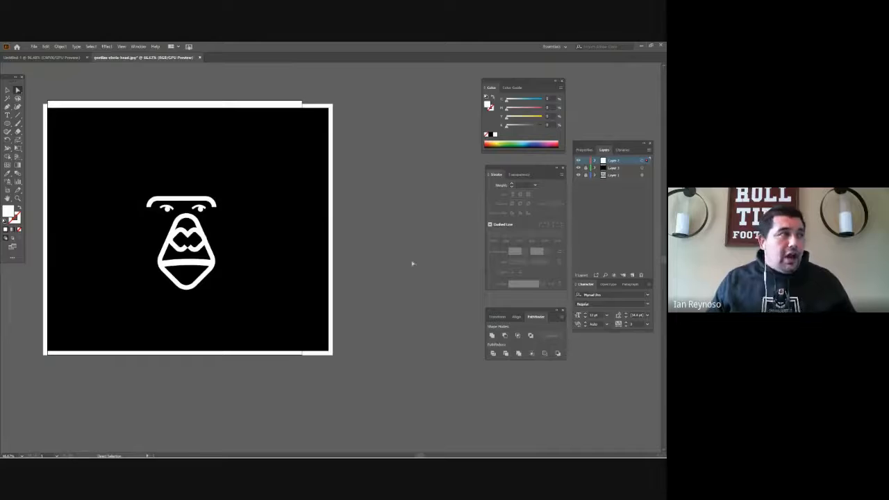
- Check the white face artwork against the black background, and hide the black layer to reveal the reference photo
{"action": "key", "text": "z"}
{"action": "left_click", "coordinate": [250, 218], "text": "alt"}
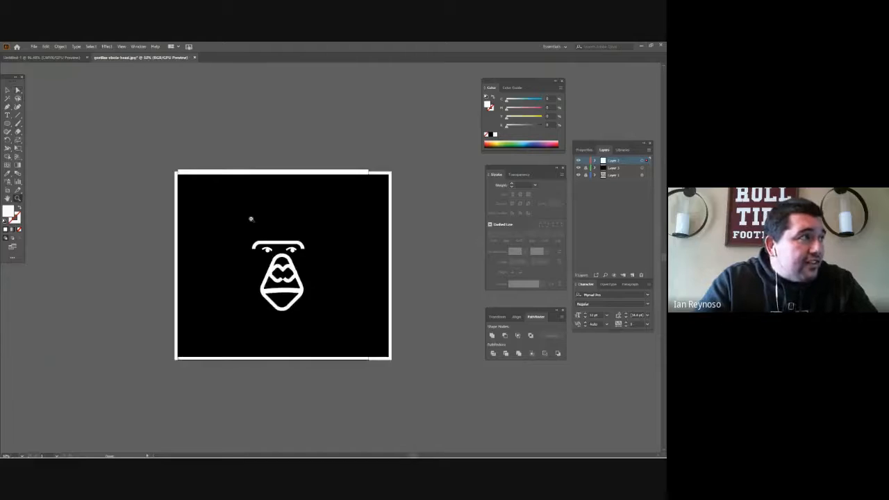
{"action": "left_click", "coordinate": [251, 219], "text": "alt"}
{"action": "left_click", "coordinate": [338, 269]}
{"action": "left_click", "coordinate": [338, 271]}
{"action": "left_click", "coordinate": [339, 273]}
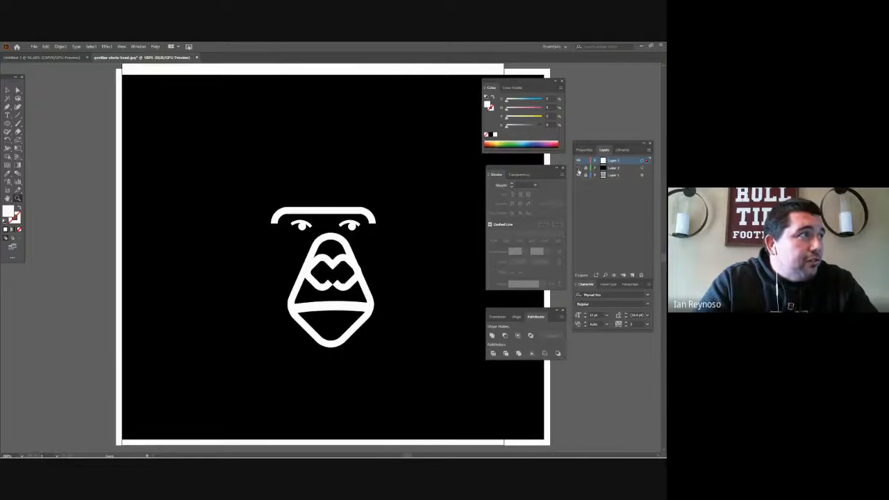
{"action": "left_click", "coordinate": [578, 168]}
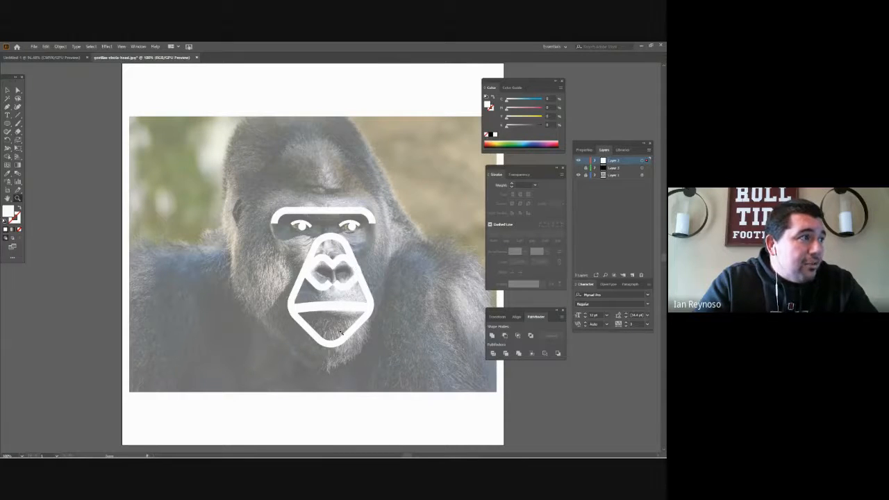
- Draw a square over the gorilla's lower face and swap its colours to get a white stroke with no fill
{"action": "left_click", "coordinate": [18, 91]}
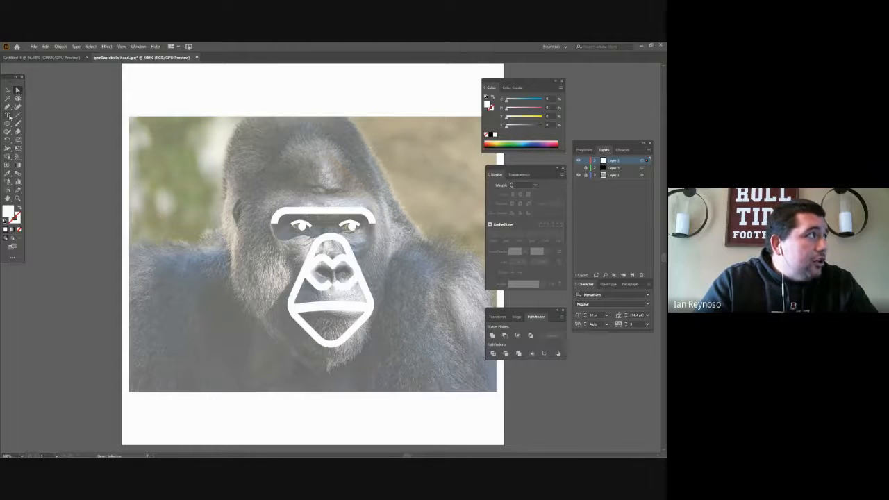
{"action": "left_click", "coordinate": [7, 123]}
{"action": "left_click", "coordinate": [8, 125]}
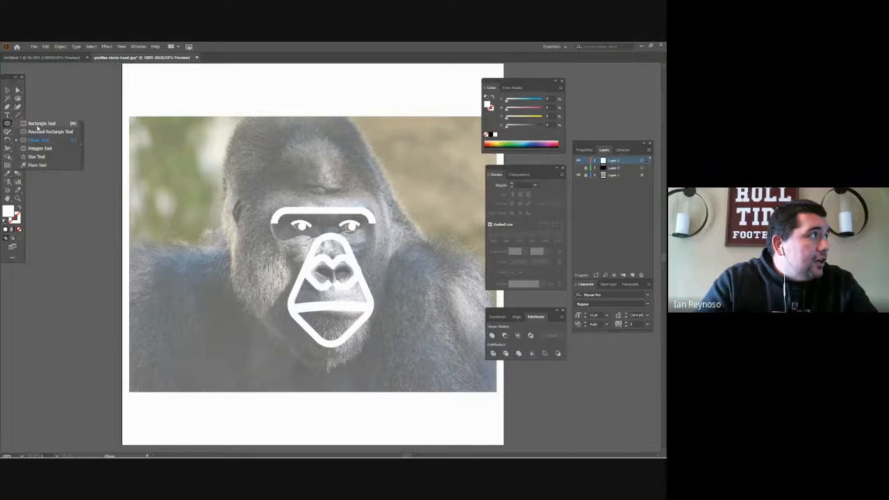
{"action": "left_click", "coordinate": [40, 123]}
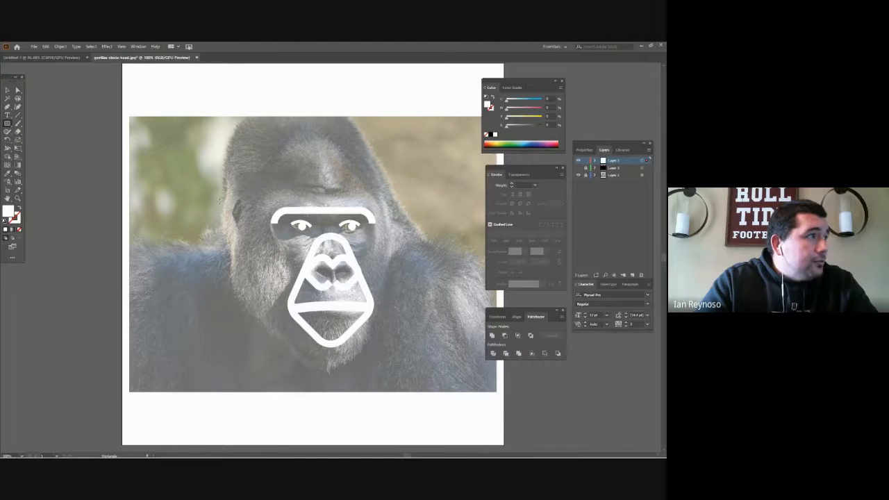
{"action": "left_click_drag", "start_coordinate": [261, 241], "coordinate": [367, 345]}
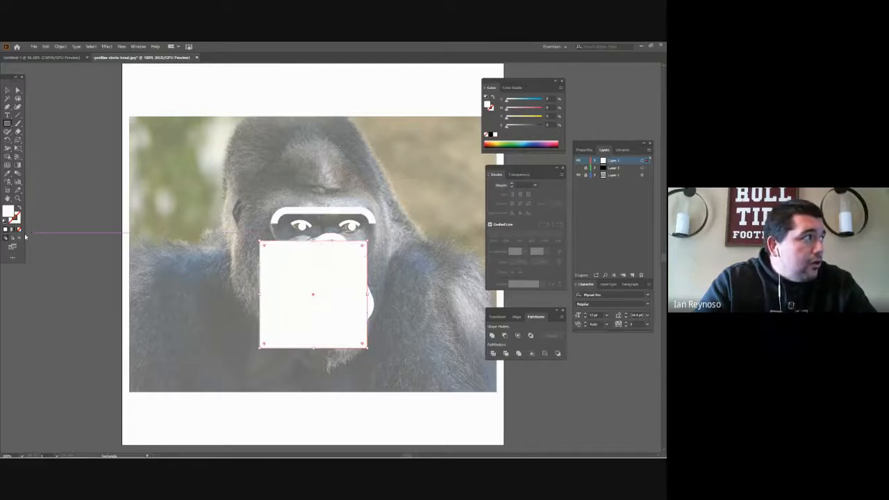
{"action": "left_click", "coordinate": [20, 208]}
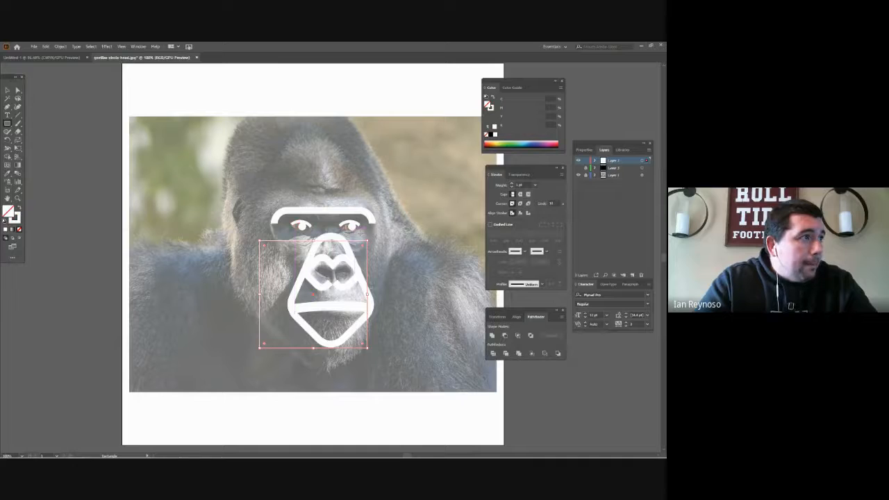
- Rotate the square about 45 degrees into a diamond around the muzzle and tilt it slightly to match the head
{"action": "key", "text": "a"}
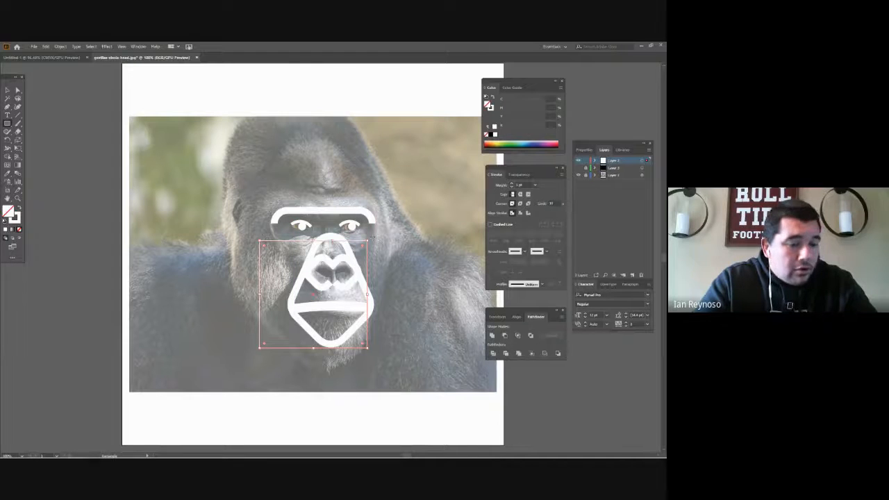
{"action": "key", "text": "a"}
{"action": "left_click_drag", "start_coordinate": [369, 240], "coordinate": [321, 221]}
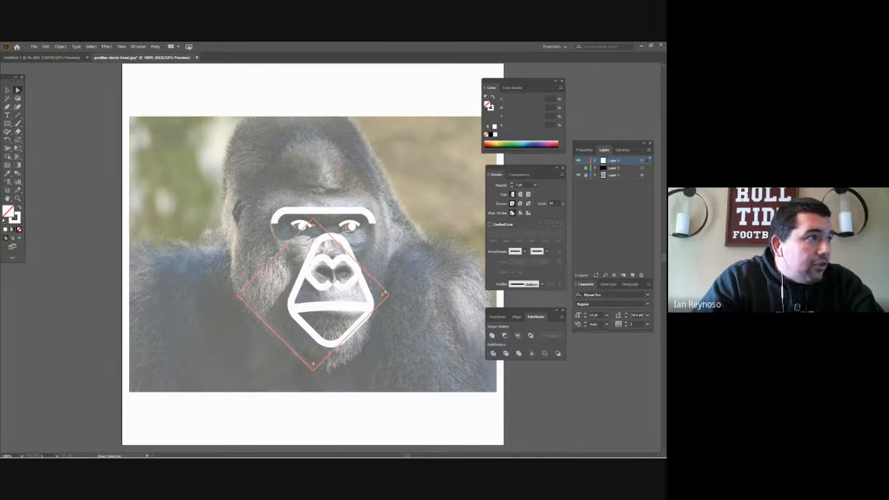
{"action": "key", "text": "v"}
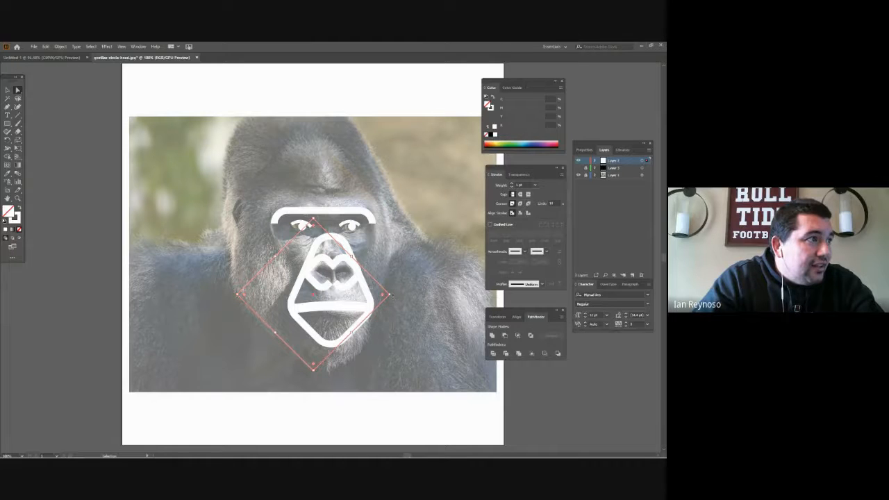
{"action": "mouse_move", "coordinate": [393, 295]}
{"action": "left_mouse_down"}
{"action": "mouse_move", "coordinate": [407, 296]}
{"action": "mouse_move", "coordinate": [394, 289]}
{"action": "left_mouse_up"}
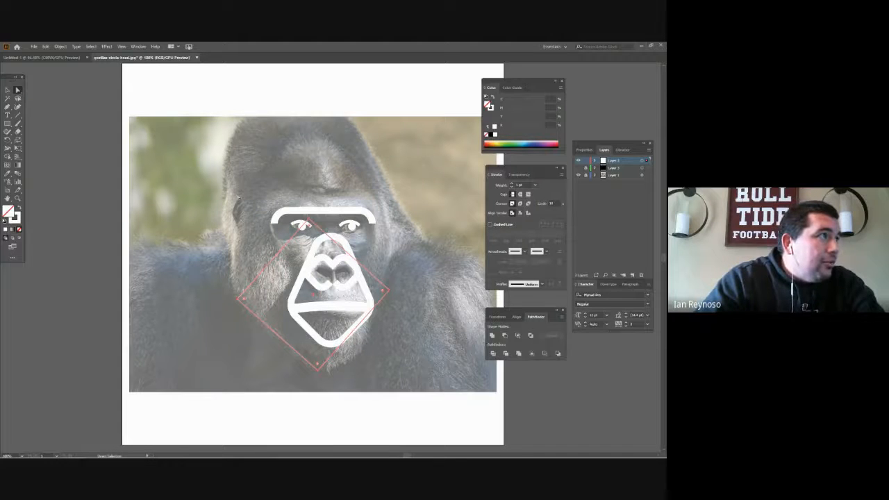
- Stretch the diamond's top corner up to the crown of the gorilla's head
{"action": "scroll", "coordinate": [255, 181], "scroll_direction": "up", "scroll_amount": 5}
{"action": "scroll", "coordinate": [254, 179], "scroll_direction": "down", "scroll_amount": 2}
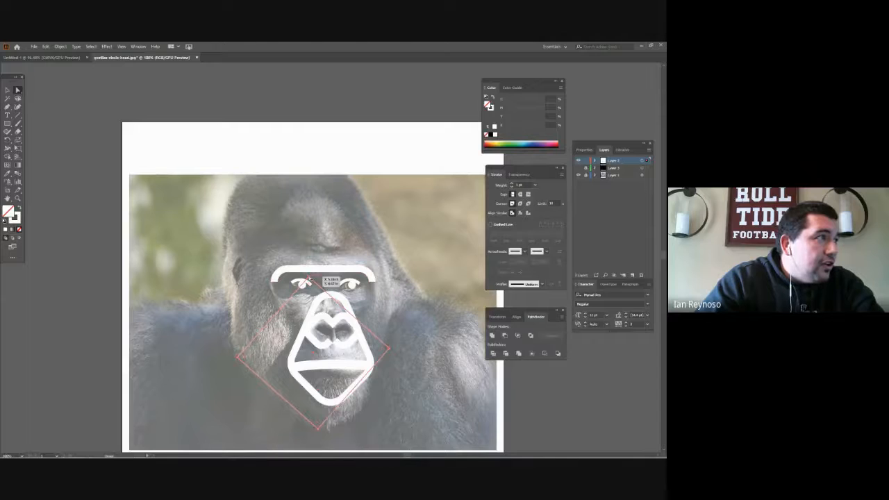
{"action": "left_click_drag", "start_coordinate": [308, 269], "coordinate": [308, 184]}
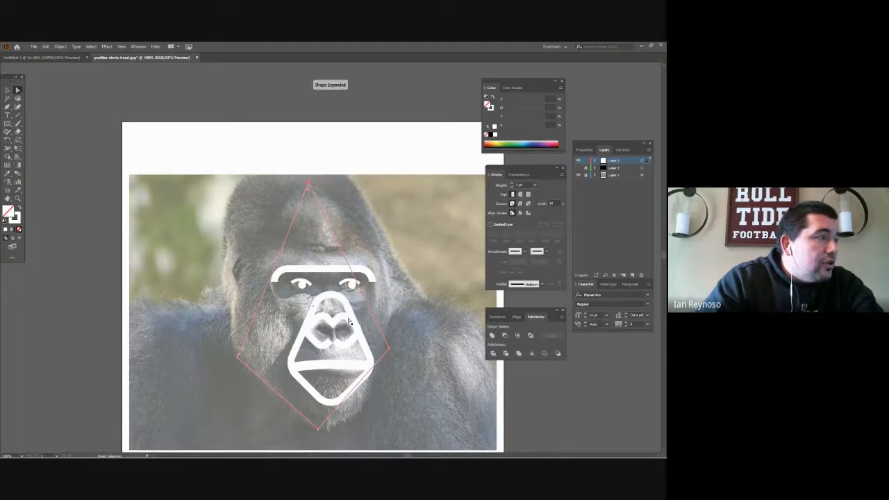
- Round the diamond's side and bottom corners, and widen its lower part to wrap around the cheeks and chin
{"action": "left_click", "coordinate": [18, 90]}
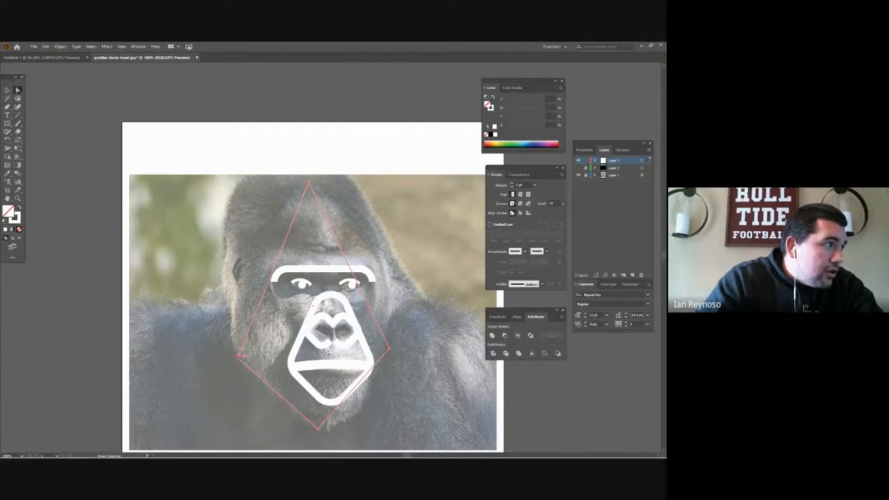
{"action": "left_click_drag", "start_coordinate": [391, 348], "coordinate": [390, 352]}
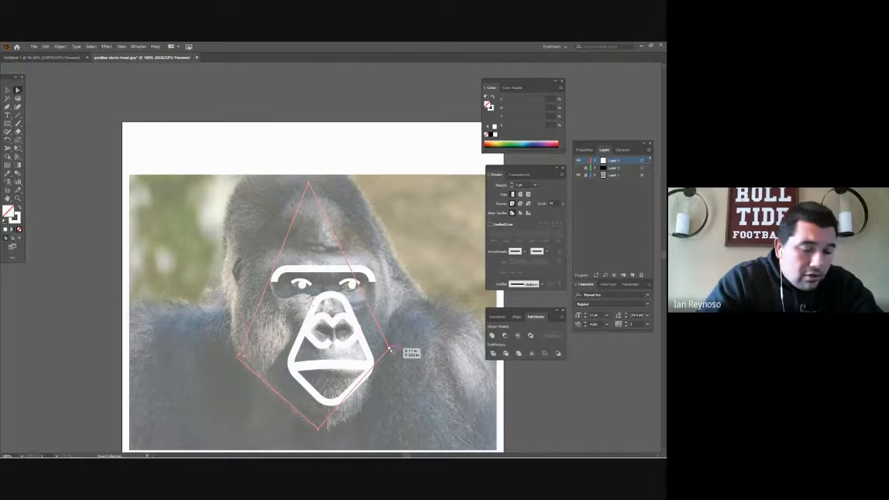
{"action": "left_click", "coordinate": [391, 350], "text": "shift"}
{"action": "left_click_drag", "start_coordinate": [391, 351], "coordinate": [389, 348]}
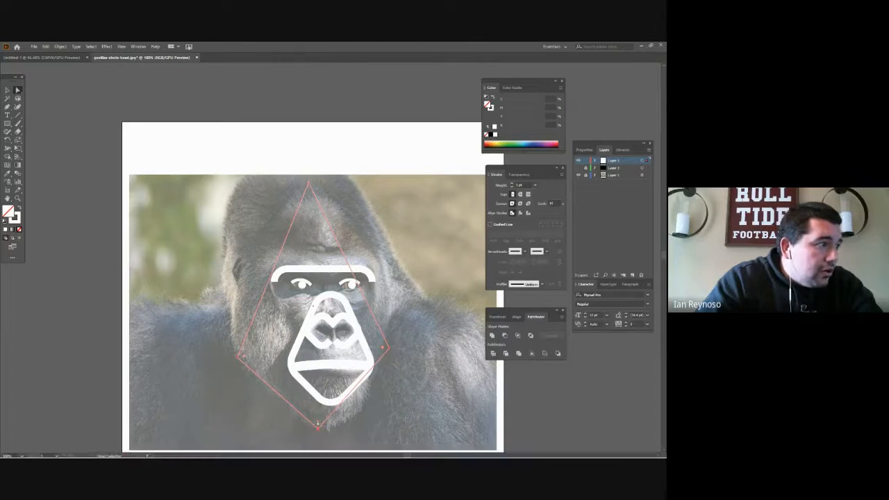
{"action": "left_click_drag", "start_coordinate": [318, 422], "coordinate": [321, 370]}
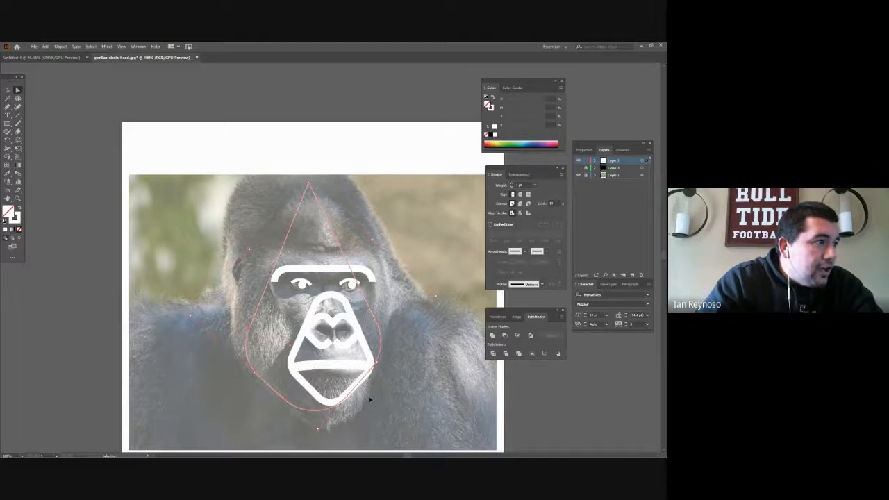
{"action": "mouse_move", "coordinate": [318, 430]}
{"action": "left_mouse_down"}
{"action": "mouse_move", "coordinate": [324, 452]}
{"action": "mouse_move", "coordinate": [322, 442]}
{"action": "left_mouse_up"}
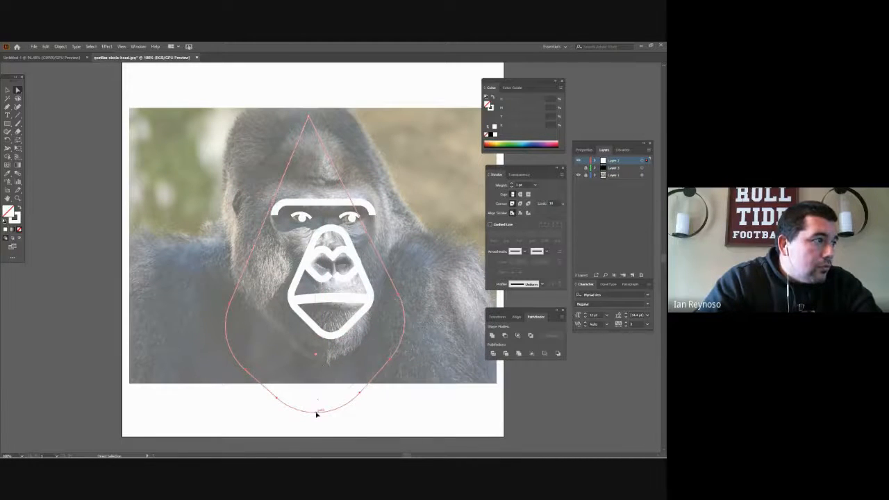
{"action": "left_click_drag", "start_coordinate": [316, 415], "coordinate": [320, 360]}
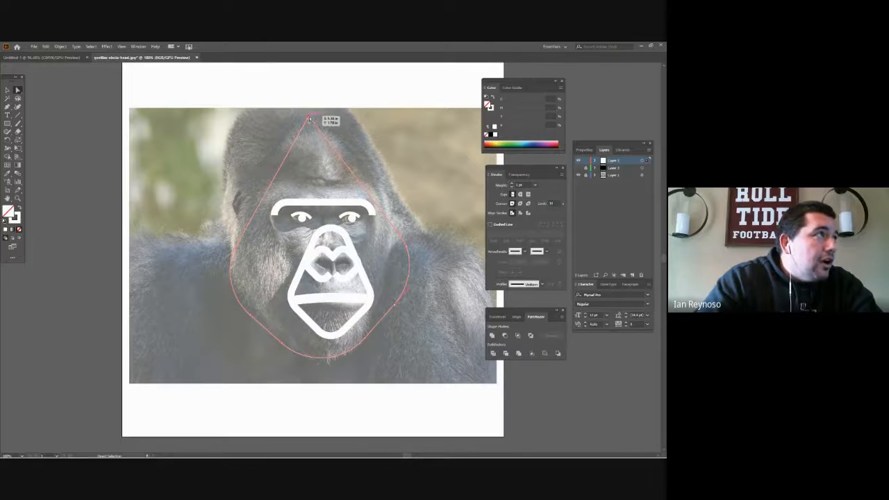
- Round the outline's top corner and raise the resulting curve so it follows the gorilla's forehead
{"action": "left_click_drag", "start_coordinate": [310, 125], "coordinate": [366, 225]}
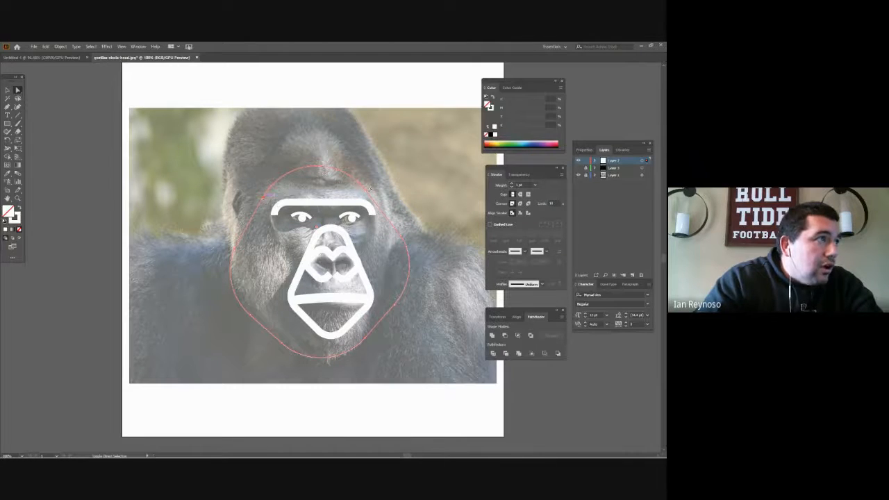
{"action": "left_click_drag", "start_coordinate": [367, 193], "coordinate": [360, 150]}
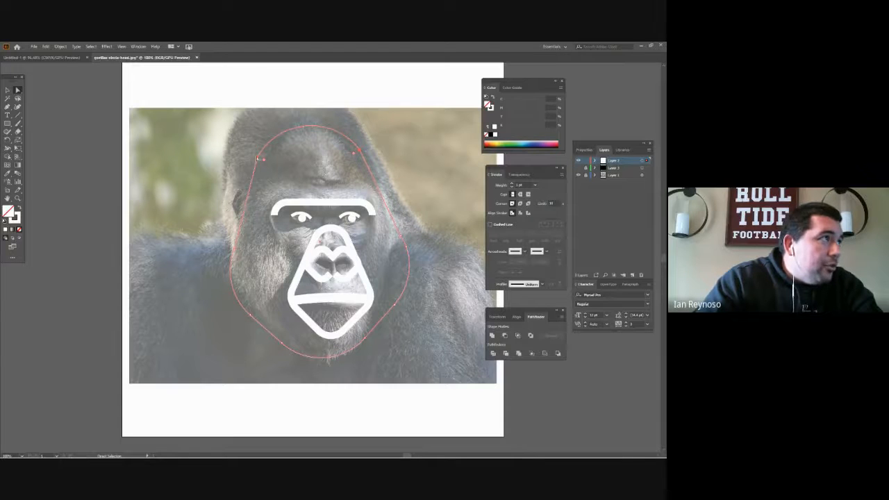
{"action": "left_click_drag", "start_coordinate": [258, 158], "coordinate": [260, 161]}
{"action": "left_click", "coordinate": [270, 169]}
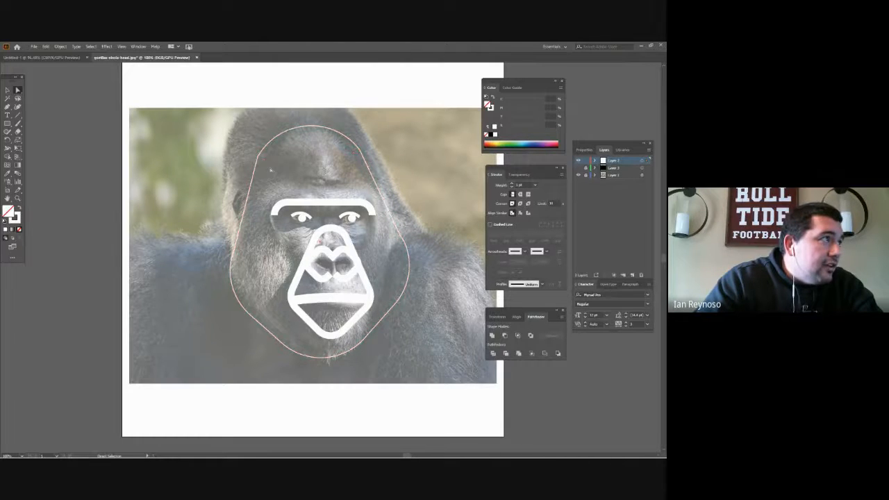
- Select the rounded head outline and thicken its stroke to roughly match the line weight of the face artwork
{"action": "left_click", "coordinate": [260, 165]}
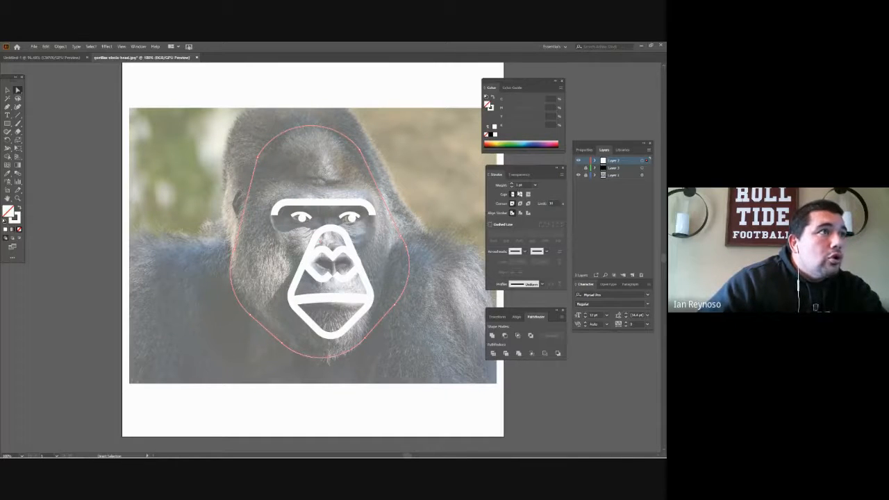
{"action": "left_click", "coordinate": [512, 184]}
{"action": "left_click", "coordinate": [512, 184]}
{"action": "left_click", "coordinate": [513, 184]}
{"action": "left_click", "coordinate": [513, 184]}
{"action": "left_click", "coordinate": [513, 184]}
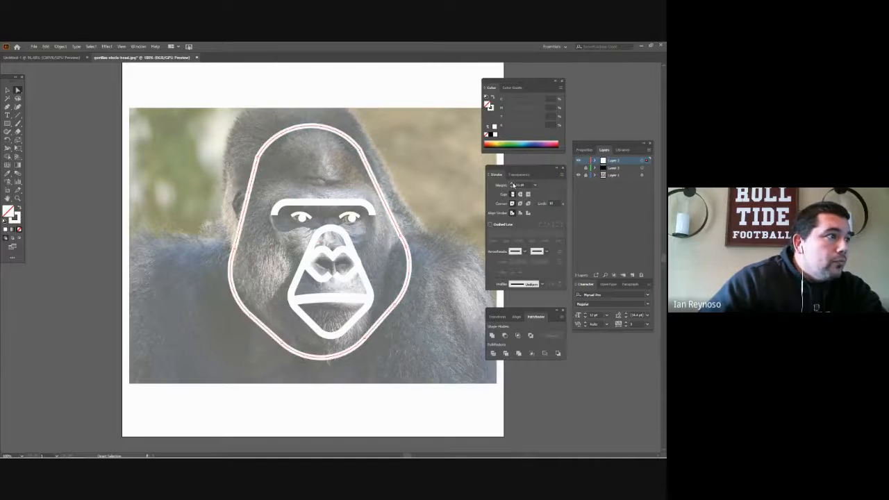
{"action": "left_click", "coordinate": [512, 184]}
{"action": "left_click", "coordinate": [513, 184]}
{"action": "left_click", "coordinate": [513, 184]}
{"action": "left_click", "coordinate": [513, 184]}
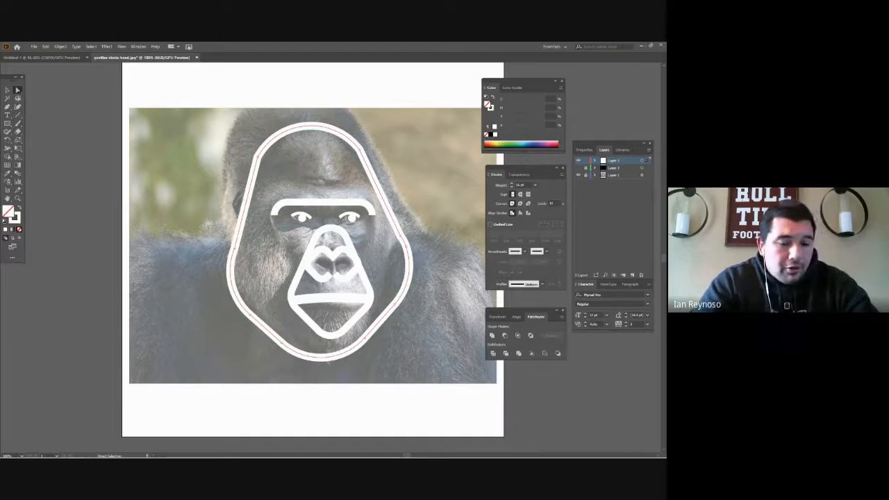
- Duplicate the head outline above and slightly left of the original, and stretch the copy's right-hand corner outward around the cheek
{"action": "key", "text": "z"}
{"action": "key", "text": "ctrl+minus"}
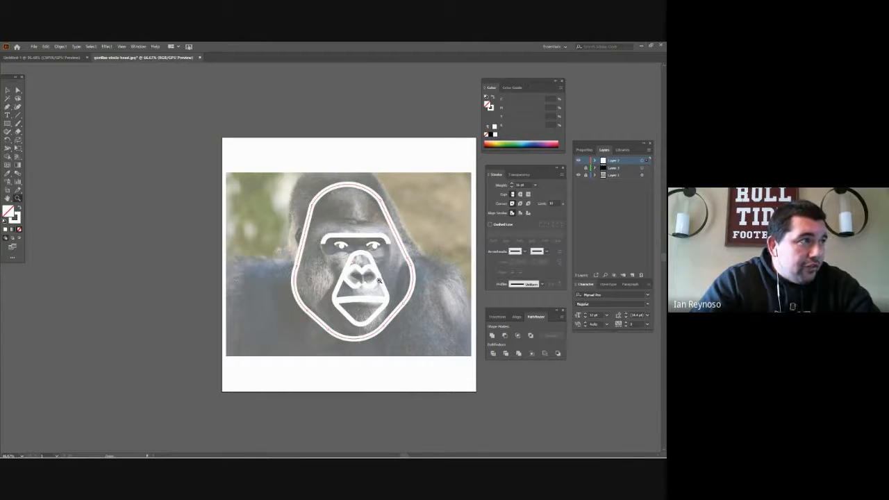
{"action": "key", "text": "a"}
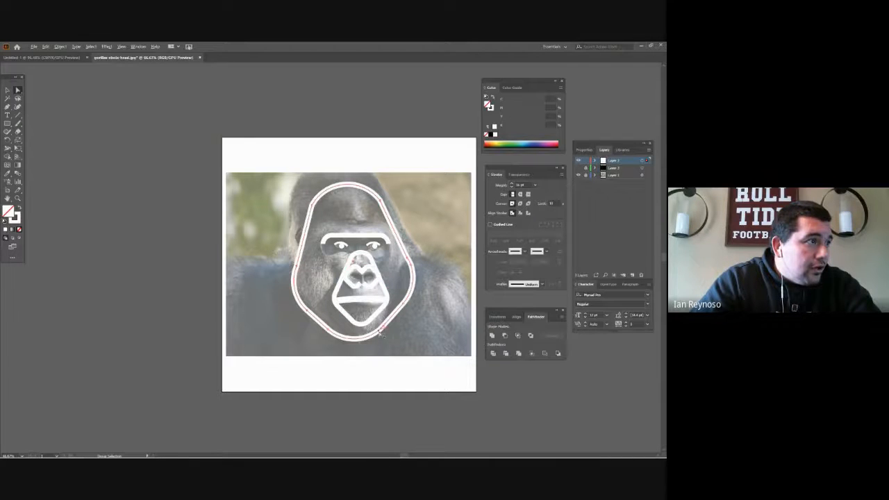
{"action": "left_click_drag", "start_coordinate": [380, 334], "coordinate": [369, 300]}
{"action": "key", "text": "ctrl"}
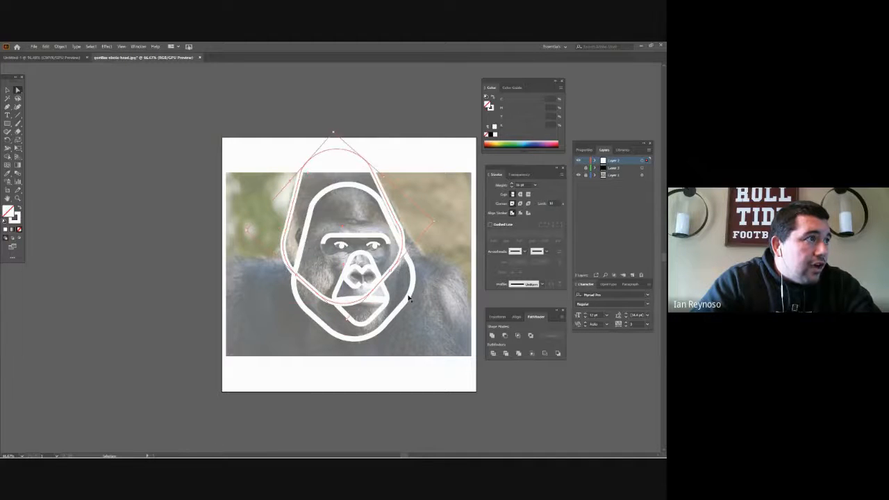
{"action": "left_click_drag", "start_coordinate": [435, 222], "coordinate": [452, 239]}
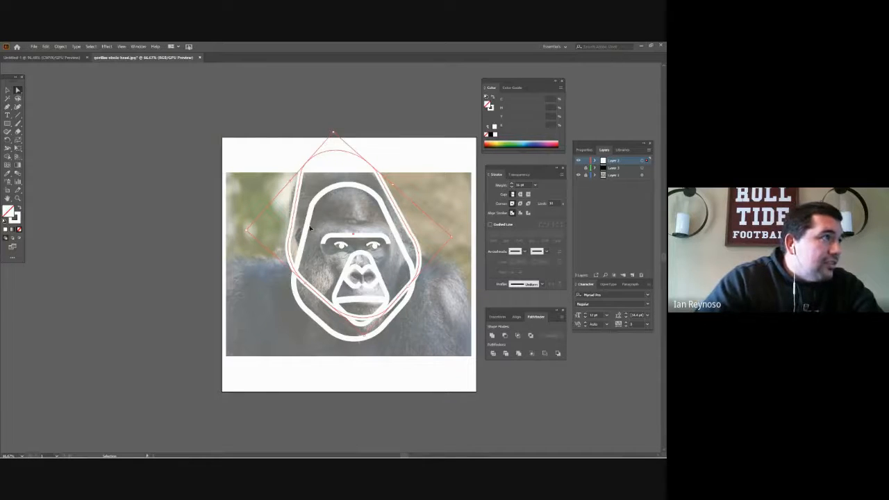
{"action": "key", "text": "a"}
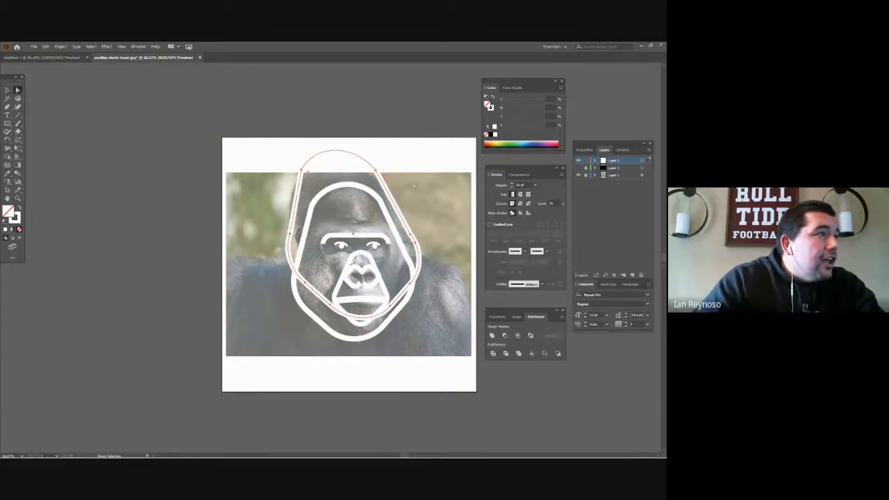
- Delete the original outline's two side segments between the forehead arc and the cheeks
{"action": "left_click", "coordinate": [393, 202]}
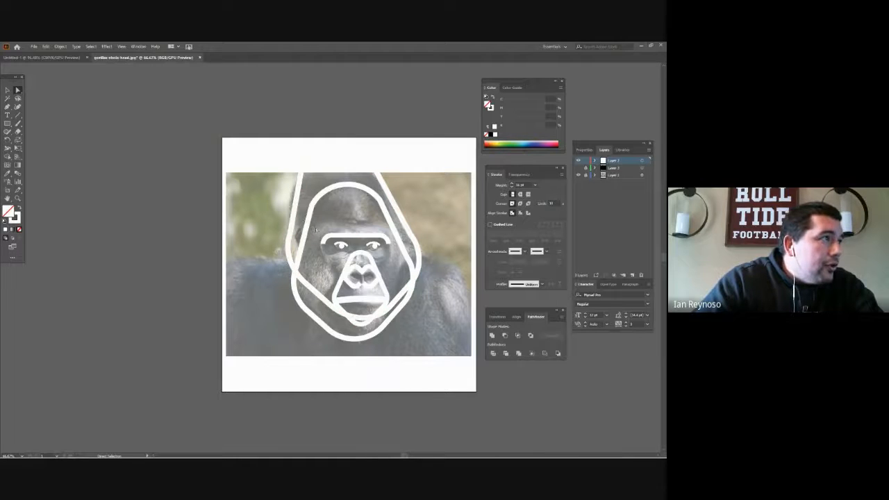
{"action": "left_click", "coordinate": [316, 230]}
{"action": "key", "text": "Delete"}
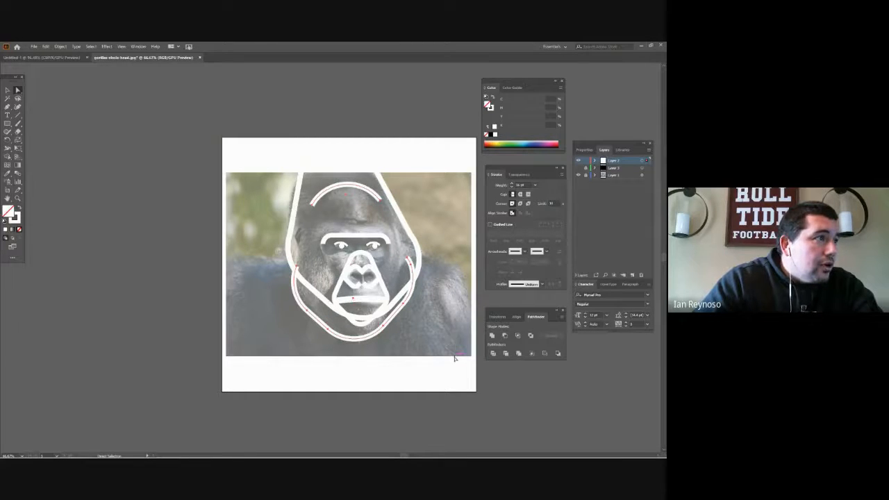
- Expand all the white artwork into filled shapes, including both fill and stroke
{"action": "key", "text": "ctrl+a"}
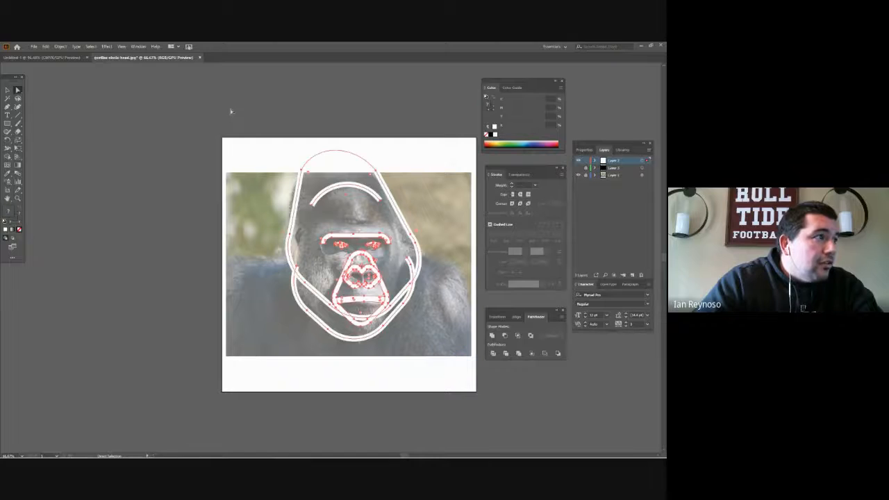
{"action": "left_click", "coordinate": [66, 46]}
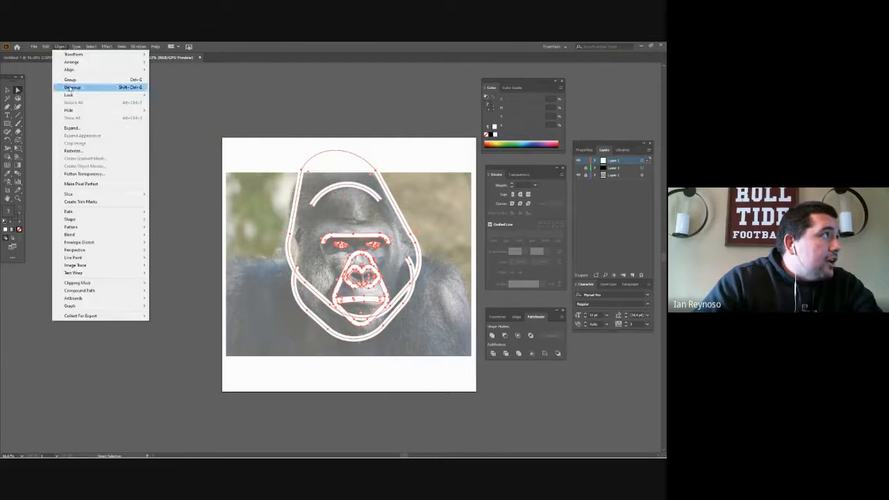
{"action": "left_click", "coordinate": [71, 128]}
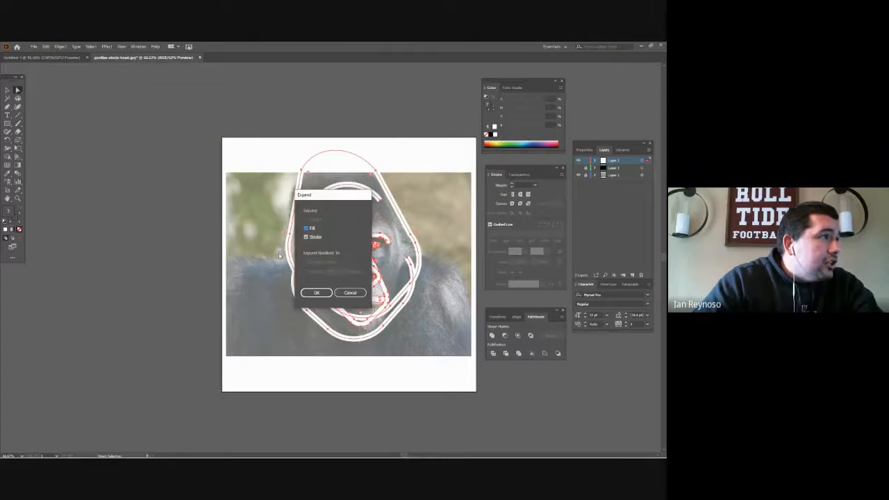
{"action": "left_click", "coordinate": [316, 293]}
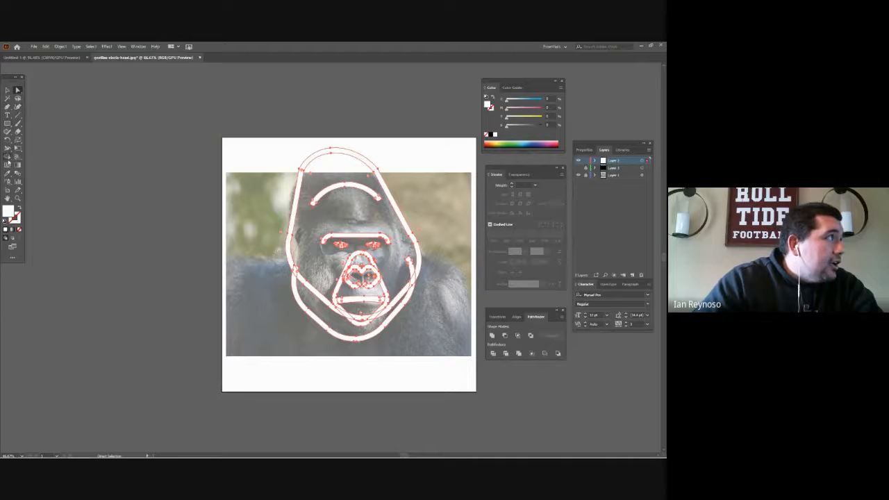
- Merge the outer head outline with the cheek and chin line using Shape Builder, and delete the leftover inner strip crossing the muzzle
{"action": "left_click", "coordinate": [9, 159]}
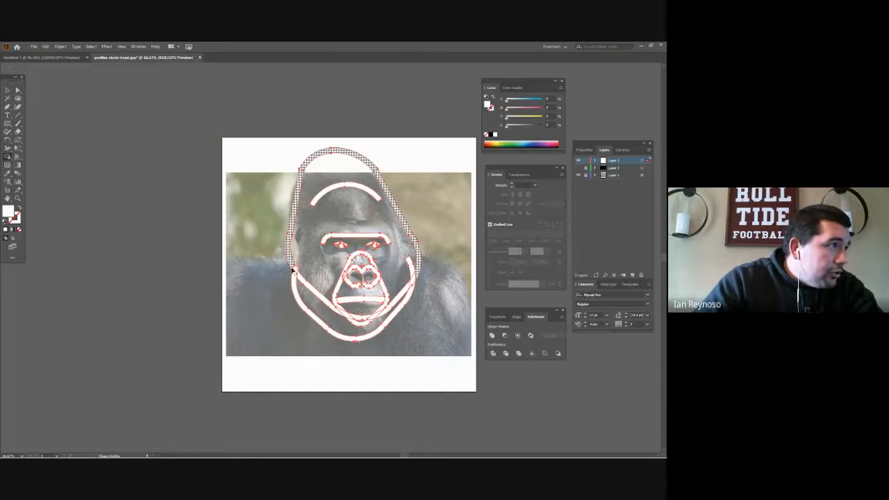
{"action": "left_click_drag", "start_coordinate": [293, 269], "coordinate": [293, 285]}
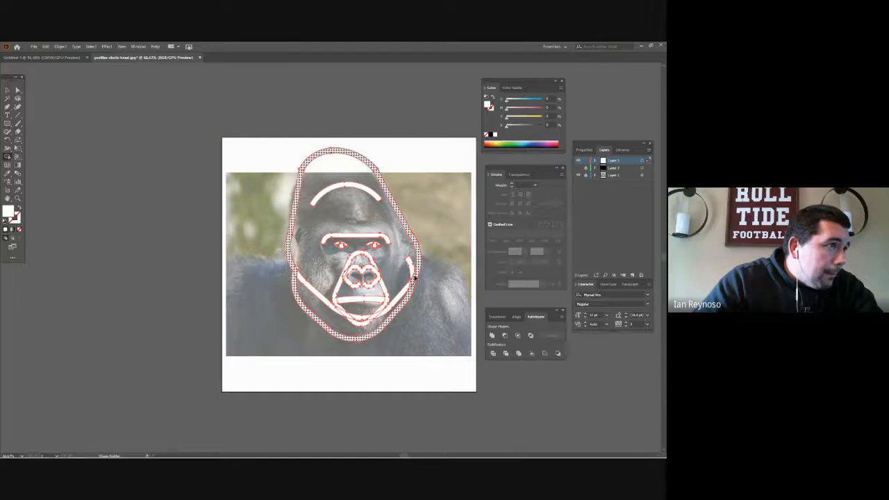
{"action": "key", "text": "a"}
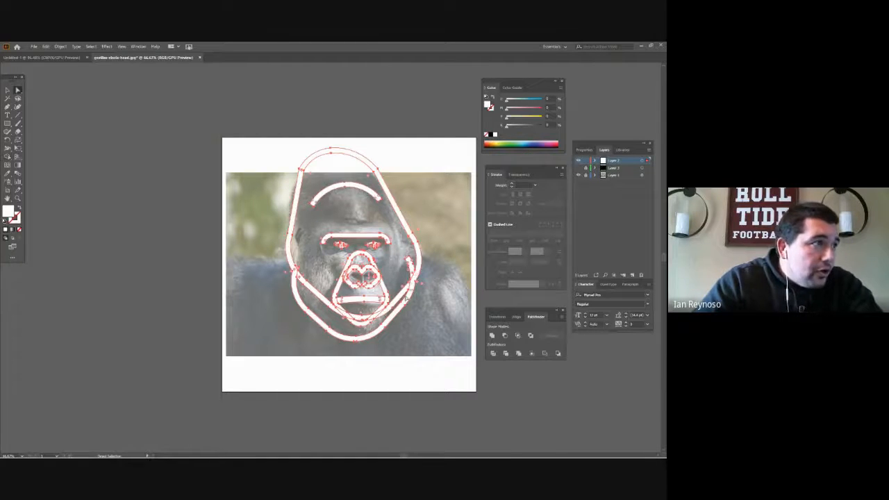
{"action": "left_click", "coordinate": [420, 311]}
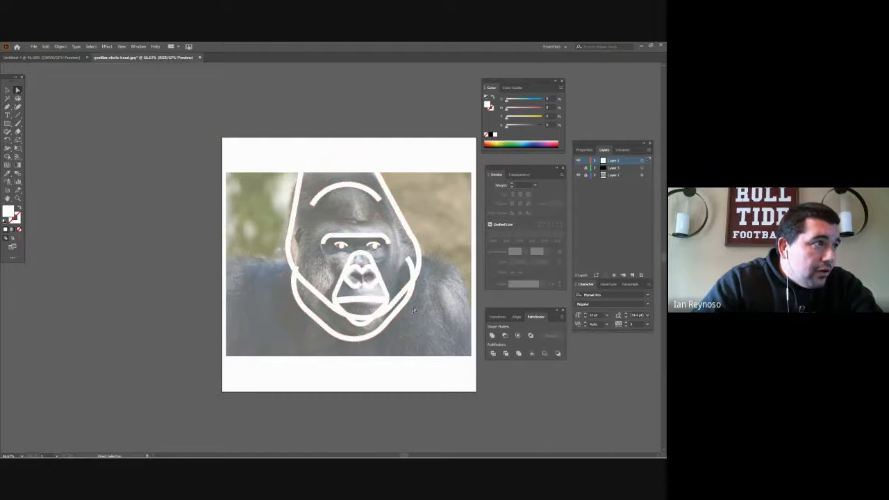
{"action": "left_click", "coordinate": [400, 300]}
{"action": "key", "text": "Delete"}
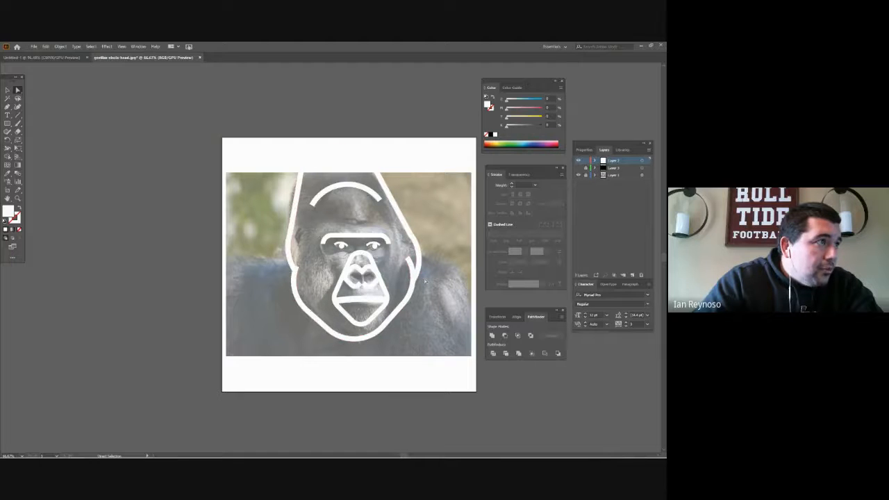
- Show the hidden black background layer behind the white gorilla artwork
{"action": "key", "text": "z"}
{"action": "left_click", "coordinate": [425, 281], "text": "alt"}
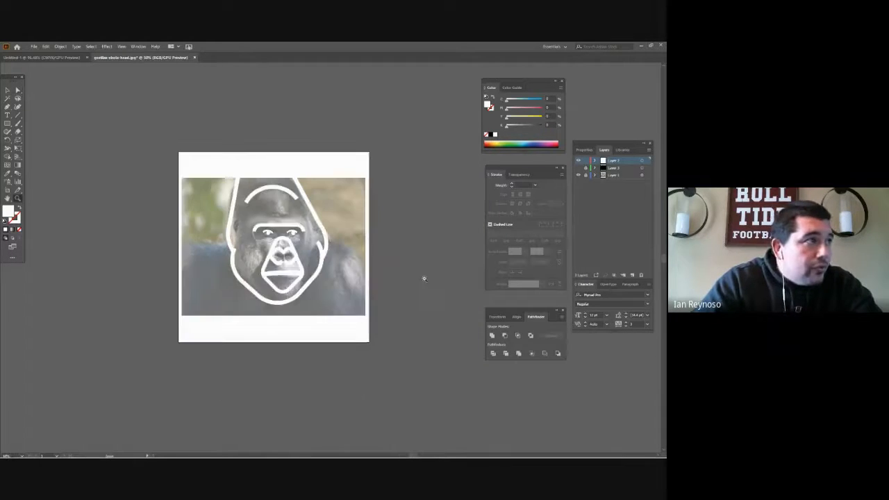
{"action": "left_click", "coordinate": [579, 168]}
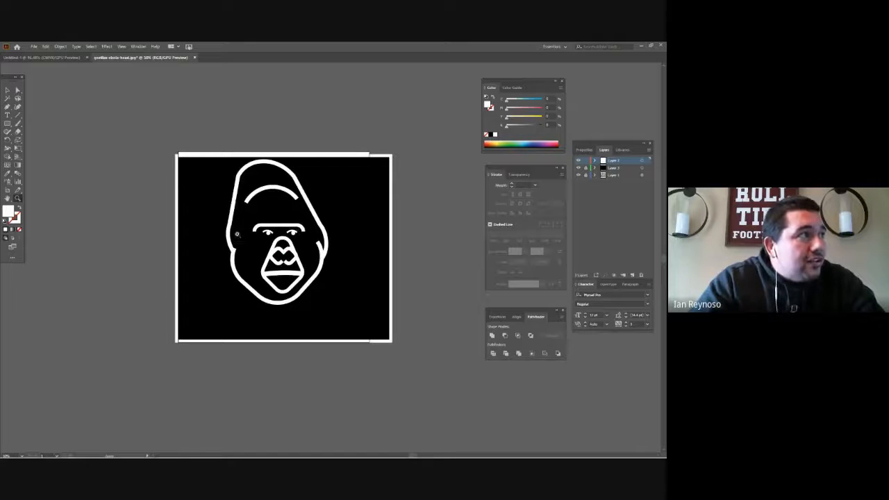
- Duplicate the forehead arc slightly below the original and pull the copy's upper end corners outward past the original's ends
{"action": "left_click", "coordinate": [257, 194]}
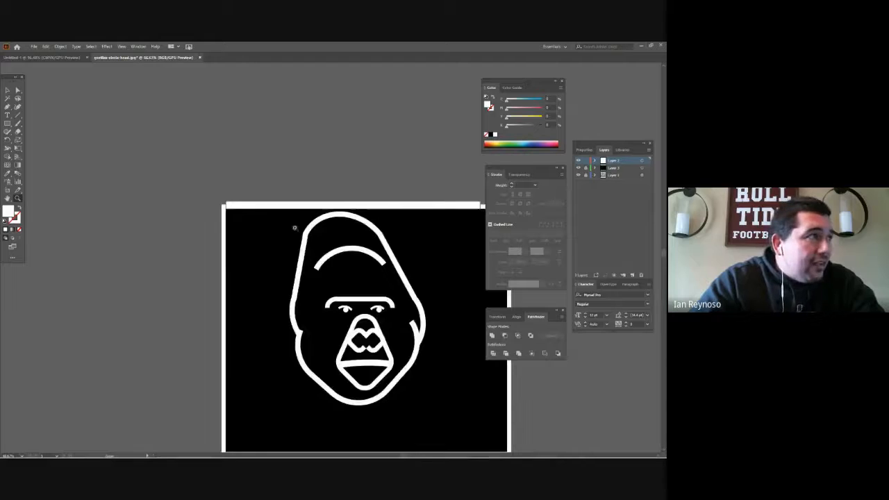
{"action": "left_click", "coordinate": [320, 254]}
{"action": "left_click", "coordinate": [354, 270]}
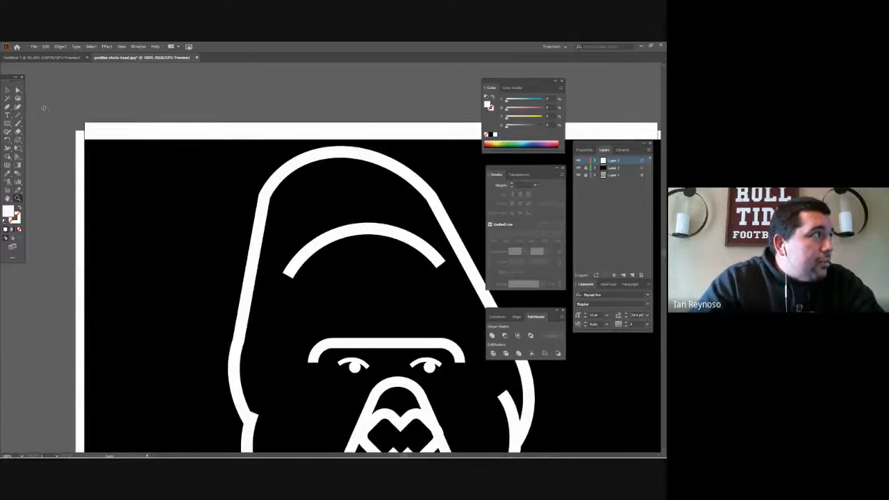
{"action": "left_click", "coordinate": [18, 91]}
{"action": "left_click", "coordinate": [349, 232]}
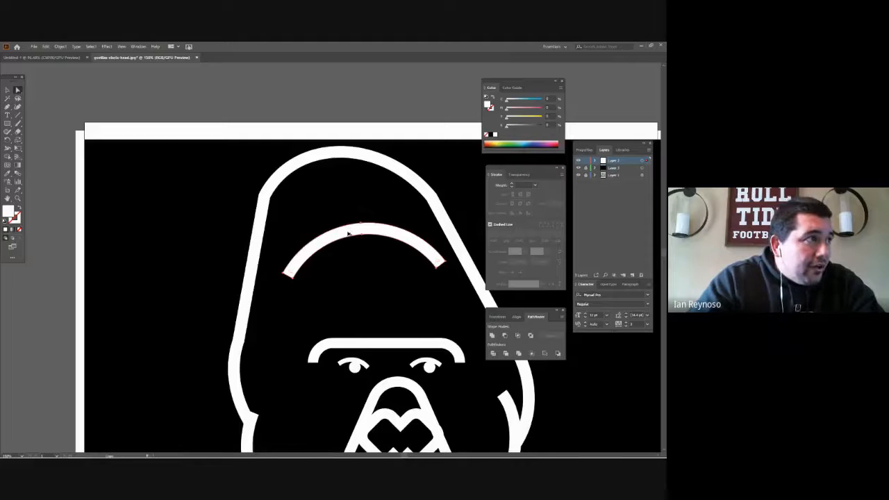
{"action": "left_click_drag", "start_coordinate": [348, 232], "coordinate": [350, 245]}
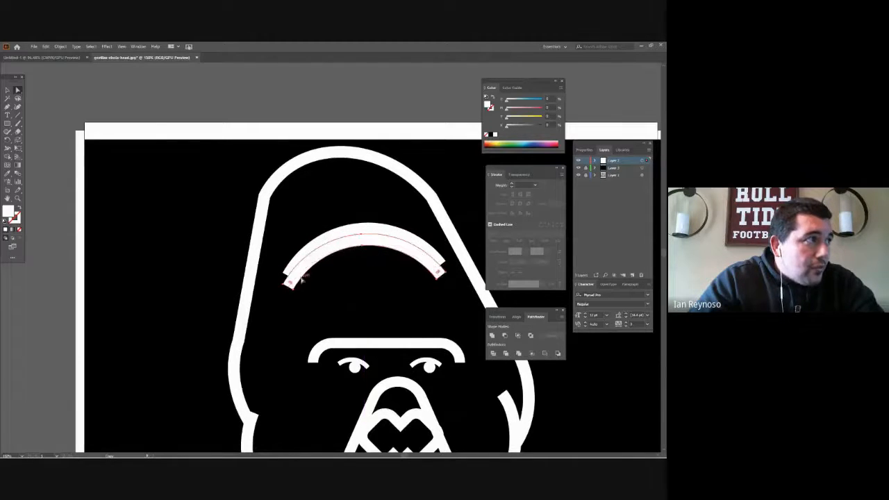
{"action": "left_click_drag", "start_coordinate": [283, 286], "coordinate": [278, 280]}
{"action": "left_click_drag", "start_coordinate": [445, 278], "coordinate": [449, 268]}
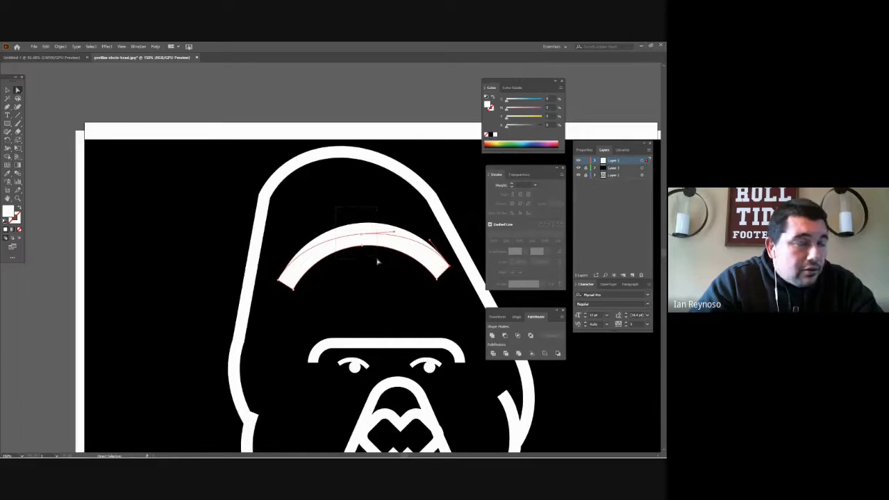
- Cut the overlapping forehead arcs with Shape Builder and delete the lower one, leaving a thin crescent with tapered ends
{"action": "left_click_drag", "start_coordinate": [378, 262], "coordinate": [377, 262]}
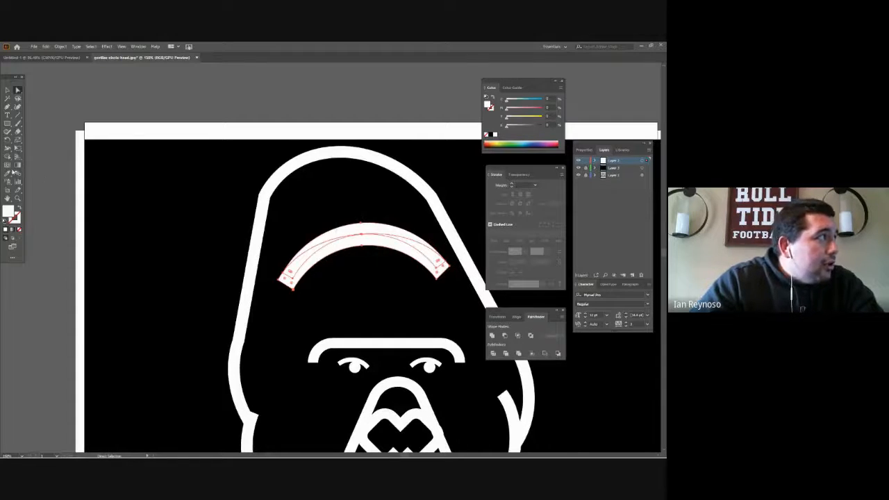
{"action": "left_click", "coordinate": [8, 158]}
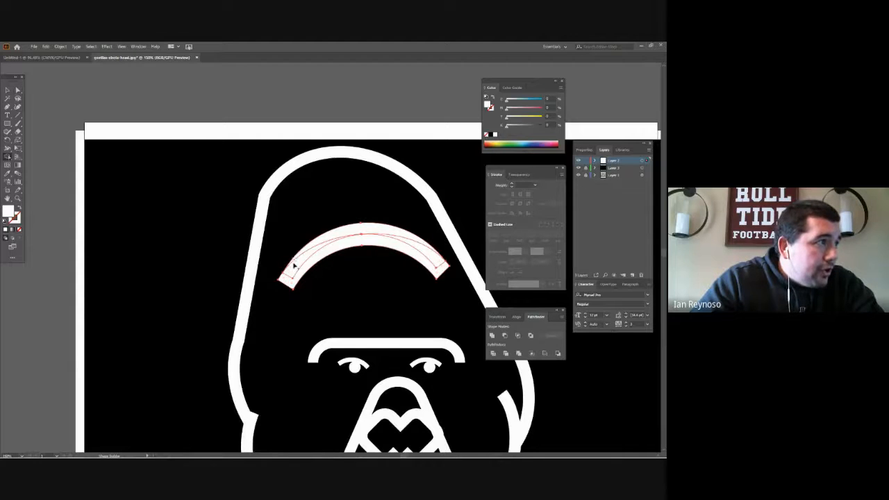
{"action": "left_click_drag", "start_coordinate": [294, 266], "coordinate": [304, 272]}
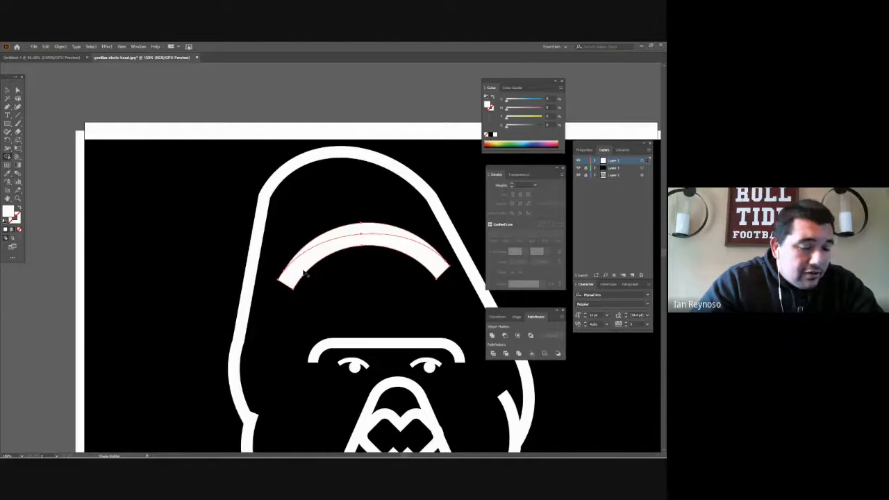
{"action": "key", "text": "a"}
{"action": "left_click", "coordinate": [325, 287]}
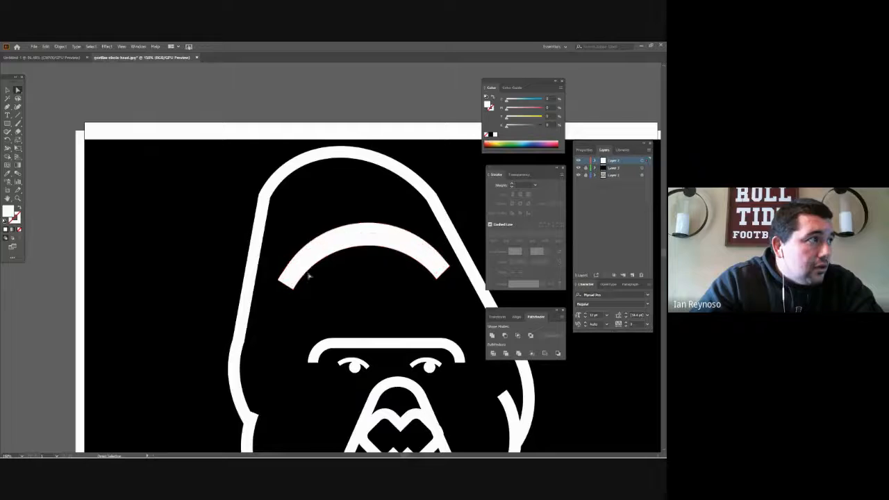
{"action": "left_click", "coordinate": [300, 273]}
{"action": "key", "text": "Delete"}
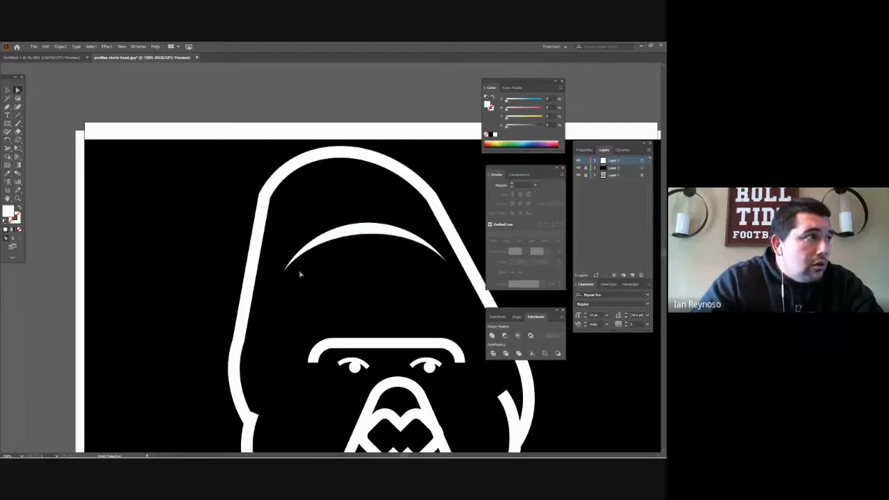
- Examine the whole gorilla head, closing in on the blunt upper tip of the right cheek line
{"action": "key", "text": "z"}
{"action": "left_click", "coordinate": [340, 287], "text": "alt"}
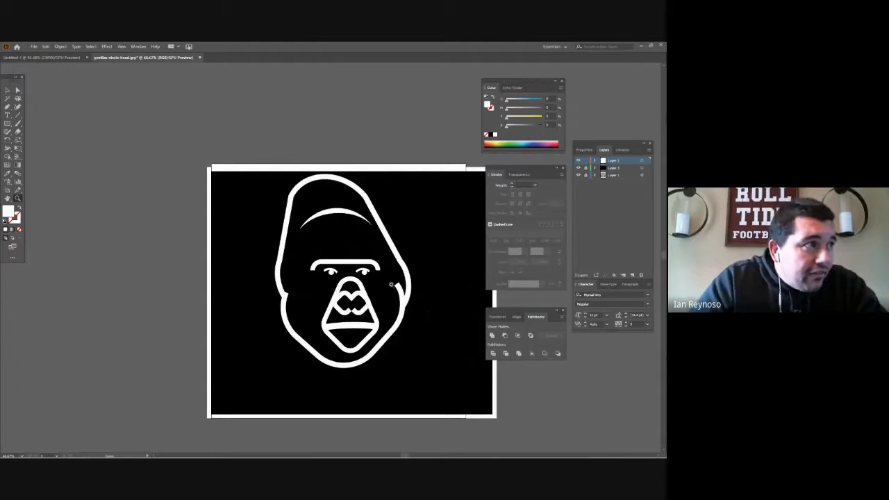
{"action": "key", "text": "a"}
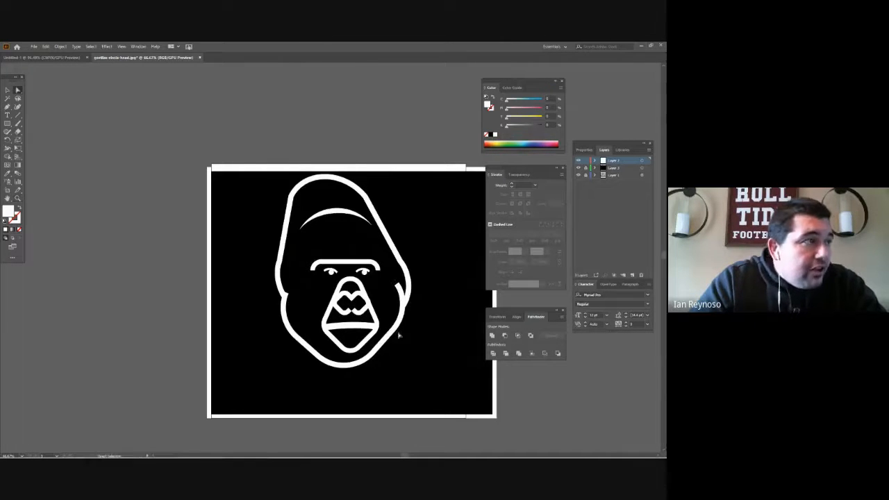
{"action": "key", "text": "z"}
{"action": "left_click", "coordinate": [381, 288]}
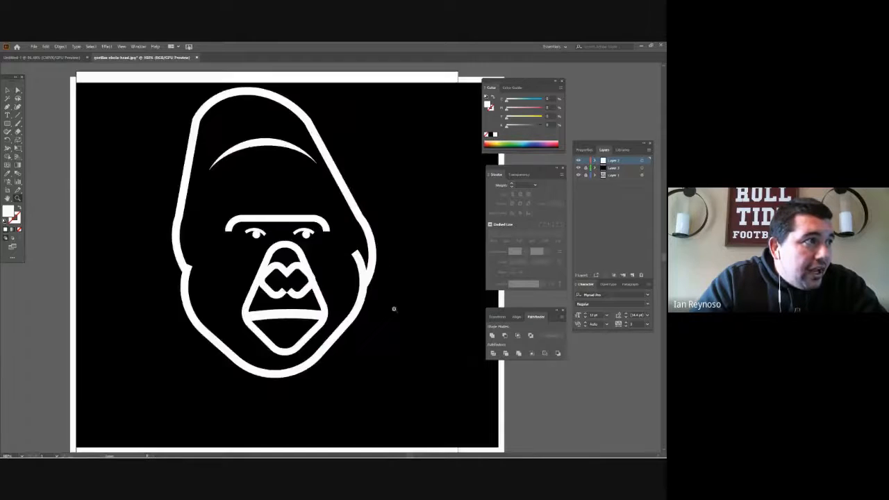
{"action": "left_click", "coordinate": [394, 308]}
{"action": "left_click", "coordinate": [298, 268]}
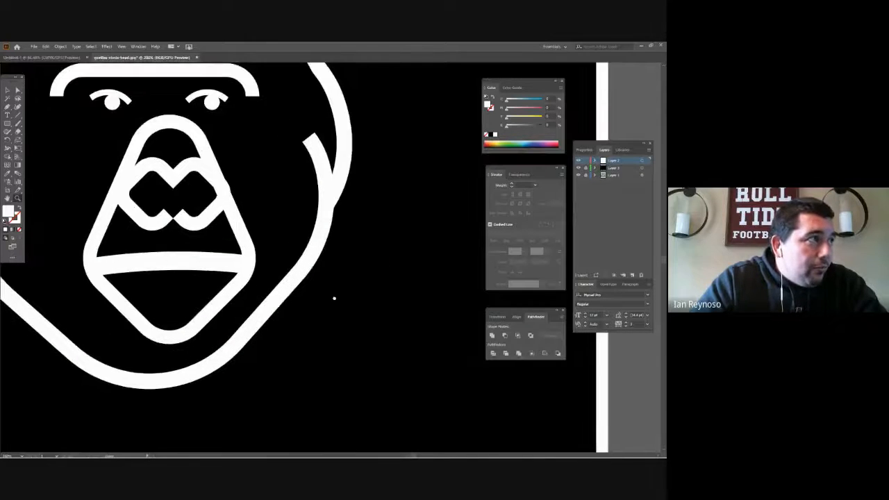
{"action": "left_click_drag", "start_coordinate": [334, 299], "coordinate": [349, 315]}
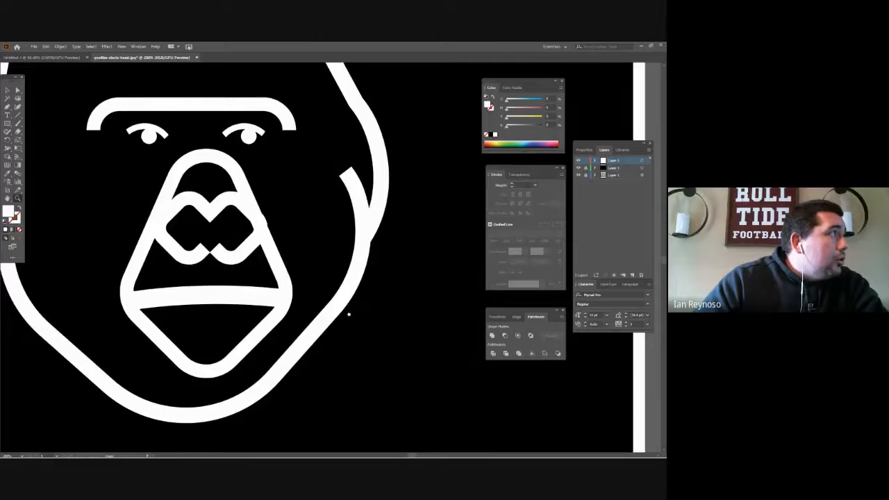
{"action": "left_click_drag", "start_coordinate": [348, 315], "coordinate": [356, 324]}
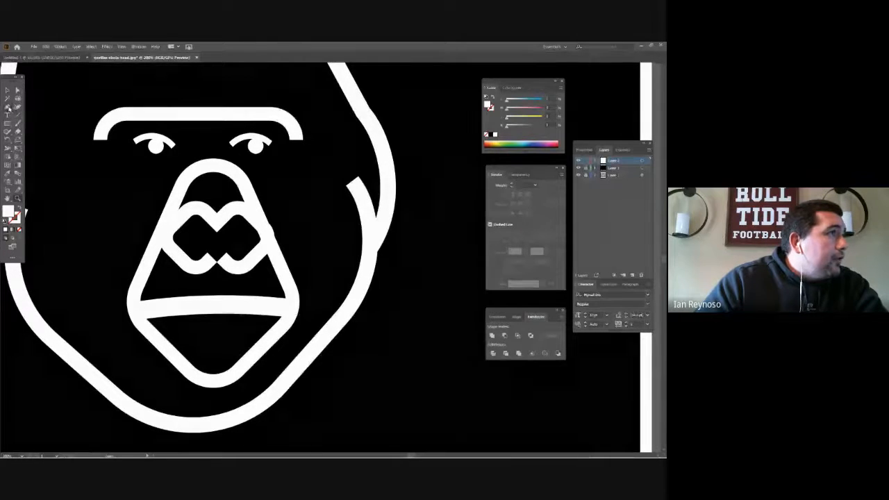
{"action": "right_click", "coordinate": [345, 157]}
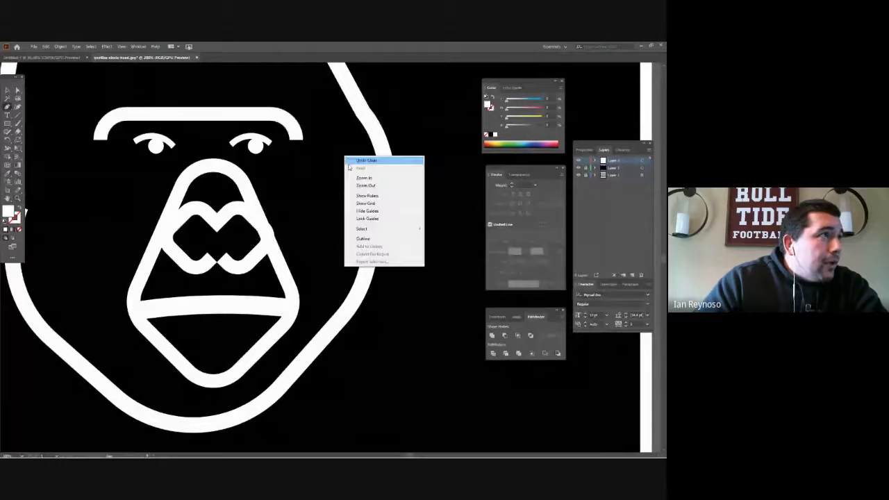
{"action": "left_click", "coordinate": [328, 153]}
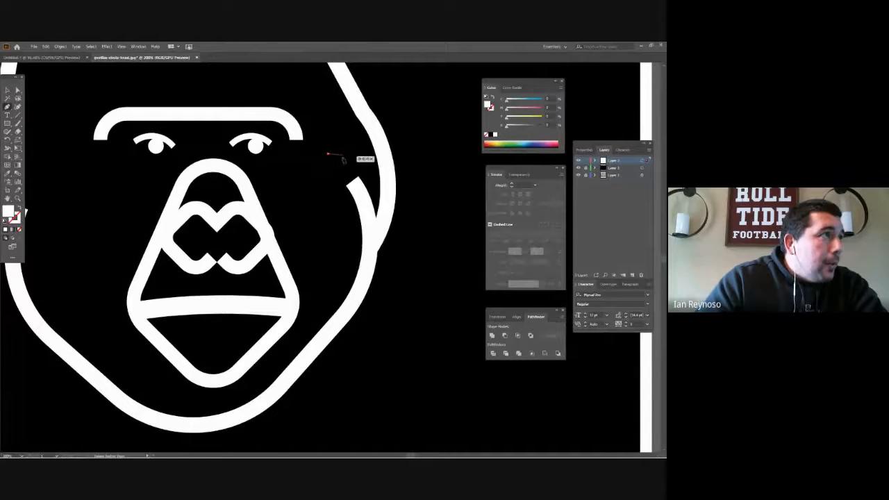
{"action": "left_click", "coordinate": [347, 157]}
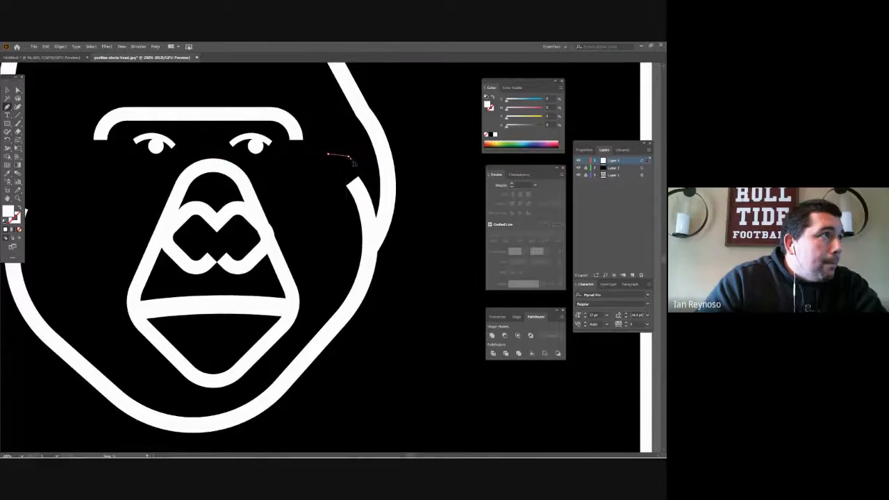
{"action": "left_click_drag", "start_coordinate": [353, 163], "coordinate": [363, 196]}
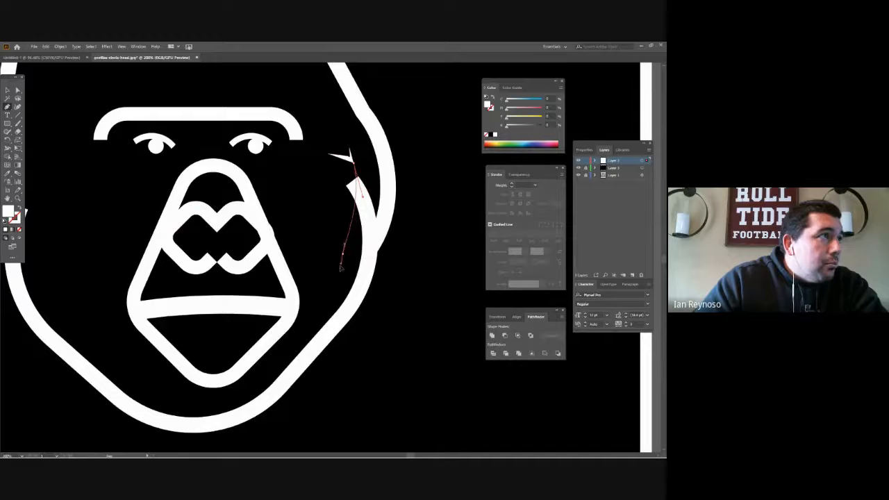
{"action": "left_click_drag", "start_coordinate": [343, 255], "coordinate": [324, 299]}
{"action": "key", "text": "ctrl+z"}
{"action": "key", "text": "Delete"}
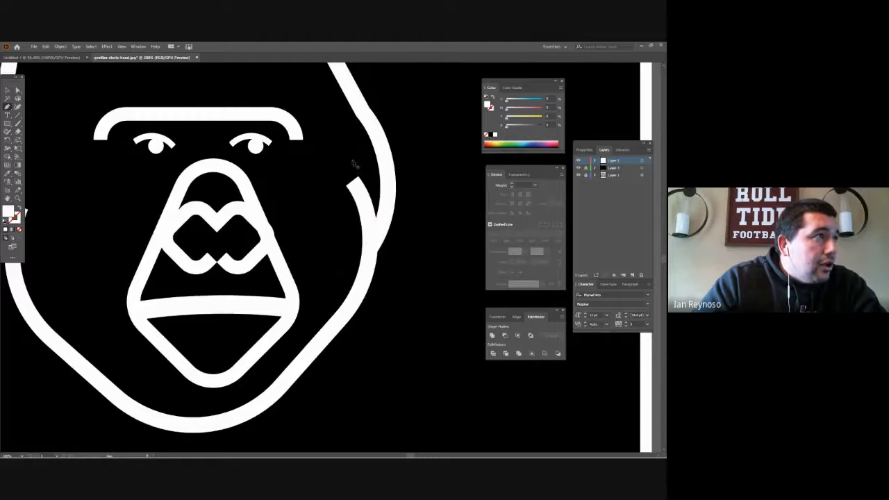
- Draw a closed white Pen shape over the right cheek line's blunt upper tip, its right edge curving down along the line
{"action": "left_click_drag", "start_coordinate": [355, 169], "coordinate": [360, 179]}
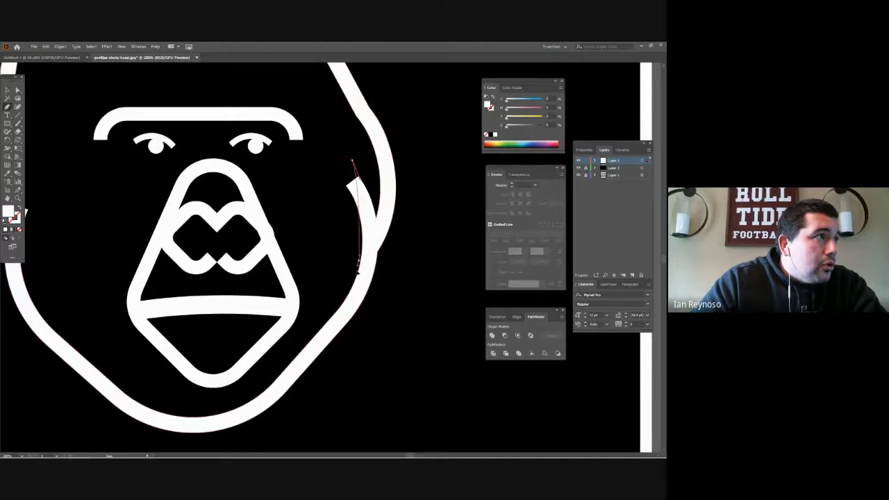
{"action": "left_click_drag", "start_coordinate": [361, 261], "coordinate": [347, 297]}
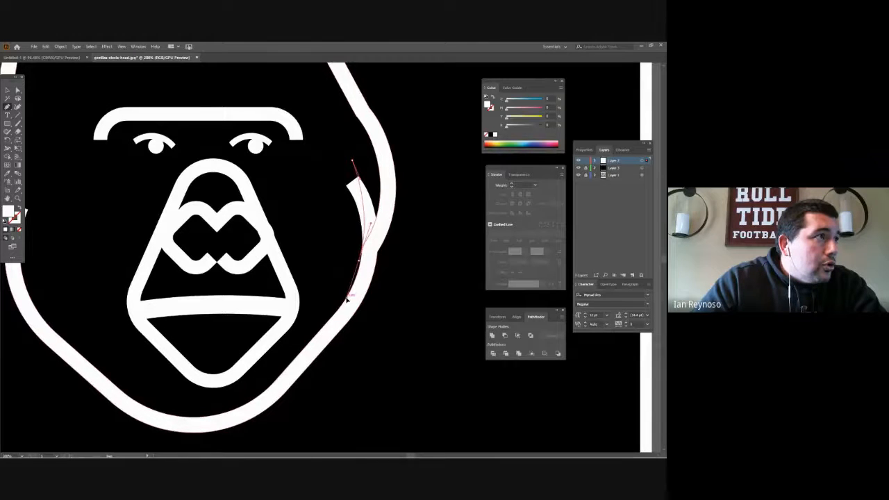
{"action": "left_click", "coordinate": [321, 222]}
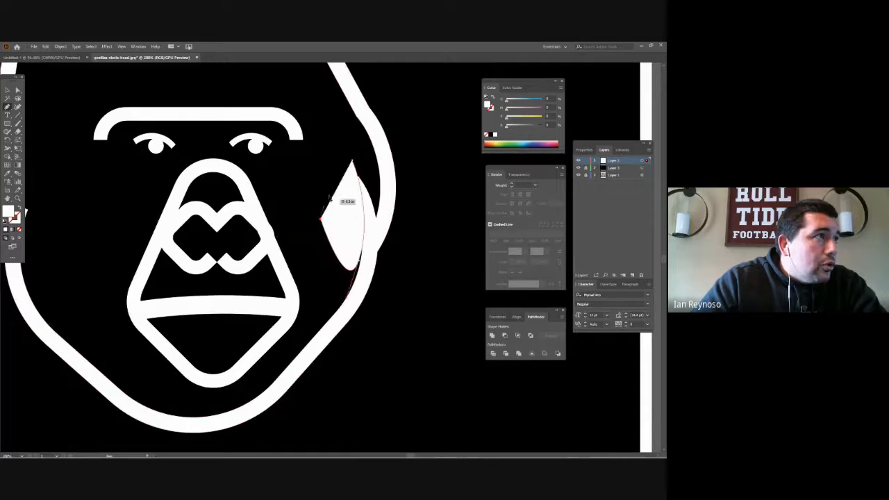
{"action": "left_click", "coordinate": [353, 162]}
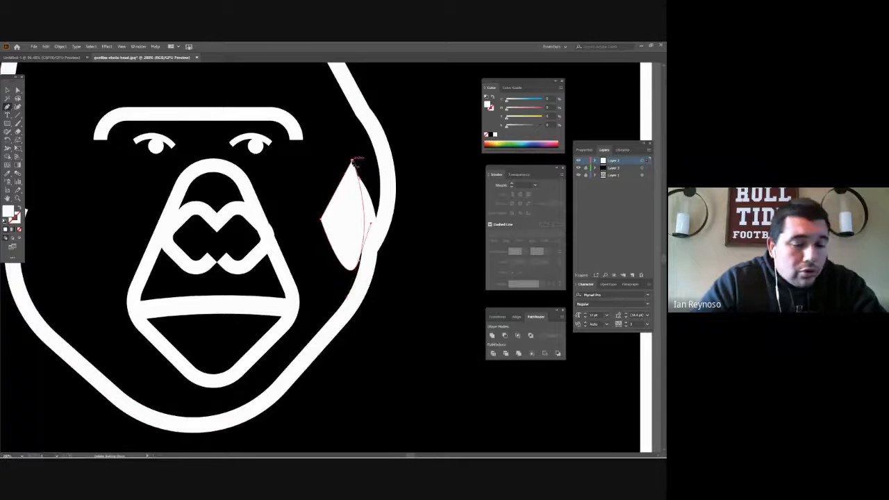
- Merge the drawn shape with the overlapped part of the right cheek line using Shape Builder and delete it, leaving a tapered tip
{"action": "key", "text": "a"}
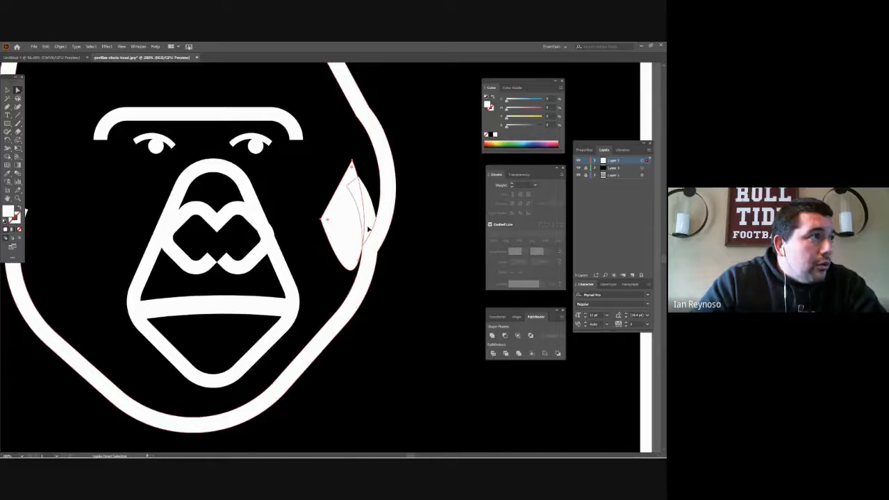
{"action": "left_click", "coordinate": [365, 233]}
{"action": "left_click", "coordinate": [8, 156]}
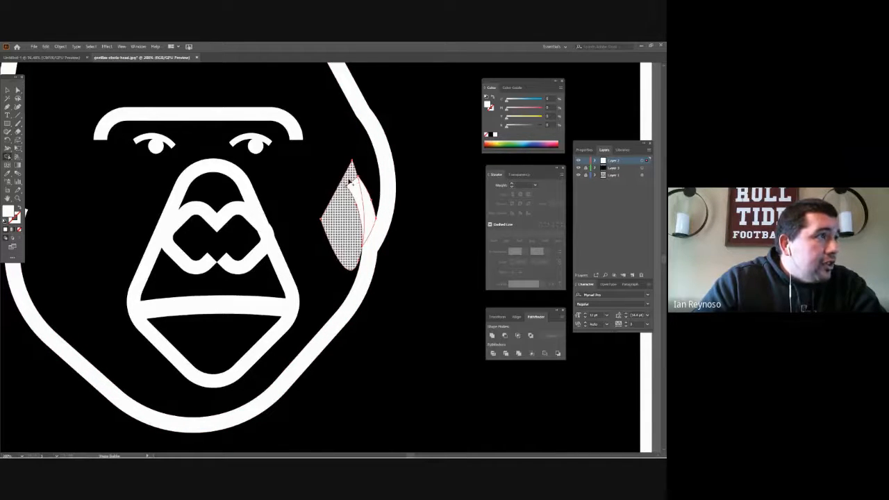
{"action": "left_click_drag", "start_coordinate": [345, 183], "coordinate": [355, 206]}
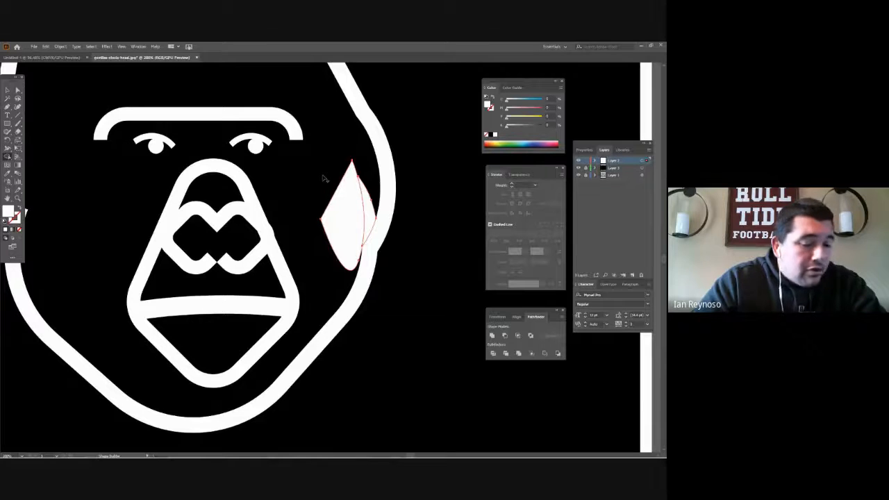
{"action": "key", "text": "a"}
{"action": "left_click", "coordinate": [348, 204]}
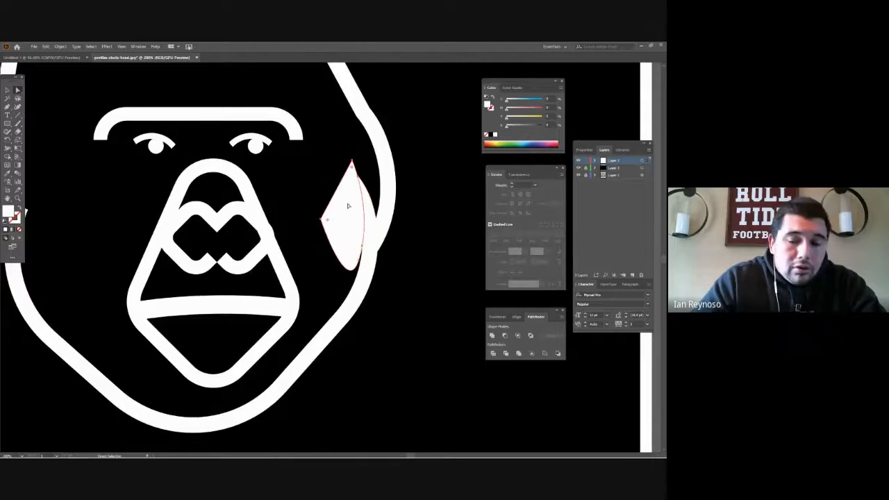
{"action": "key", "text": "Delete"}
{"action": "key", "text": "z"}
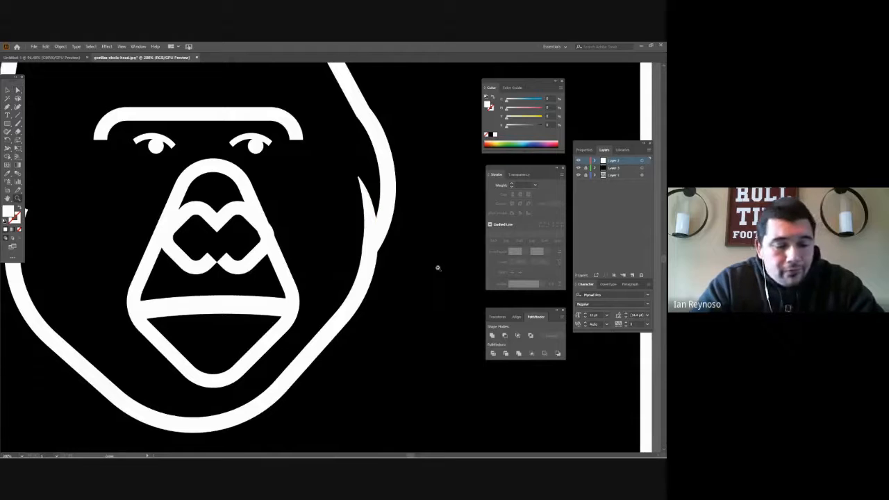
{"action": "left_click", "coordinate": [248, 221], "text": "alt"}
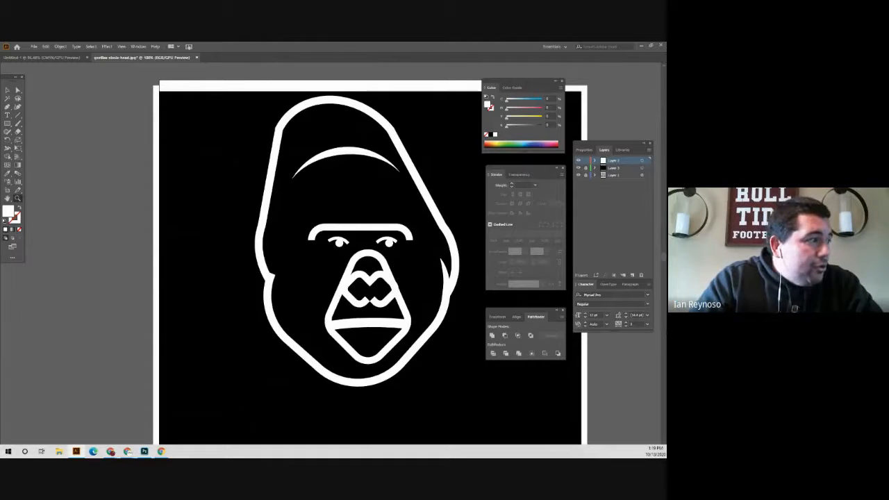
- Switch to the Chrome window with the Gorilla image results and look through the reference photos
{"action": "mouse_move", "coordinate": [111, 452]}
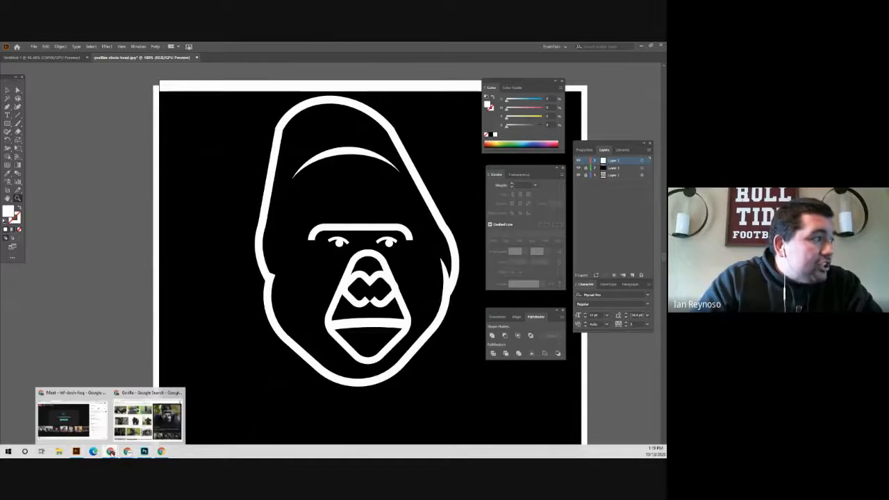
{"action": "left_click", "coordinate": [147, 417]}
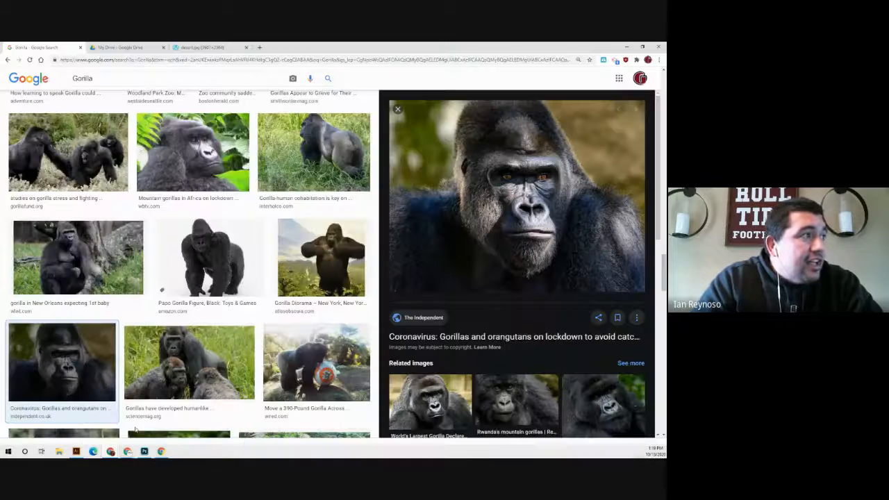
{"action": "scroll", "coordinate": [300, 254], "scroll_direction": "down", "scroll_amount": 1}
{"action": "scroll", "coordinate": [300, 255], "scroll_direction": "down", "scroll_amount": 3}
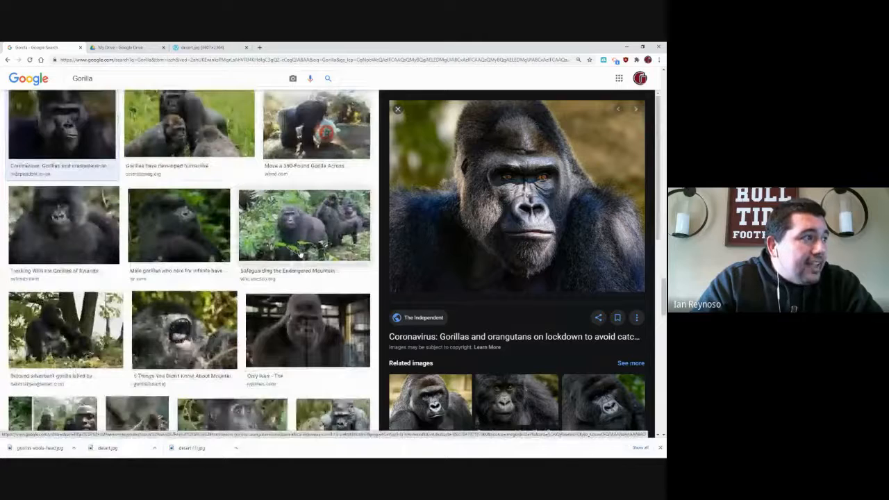
{"action": "scroll", "coordinate": [300, 255], "scroll_direction": "down", "scroll_amount": 3}
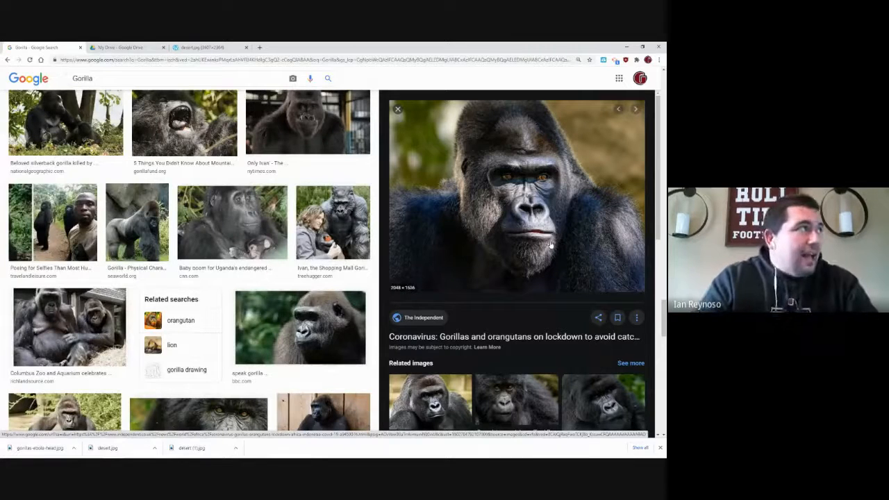
- Search Google Images for octopus and open the Octolab TV photo of the purple octopus with curled arms
{"action": "left_click", "coordinate": [105, 77]}
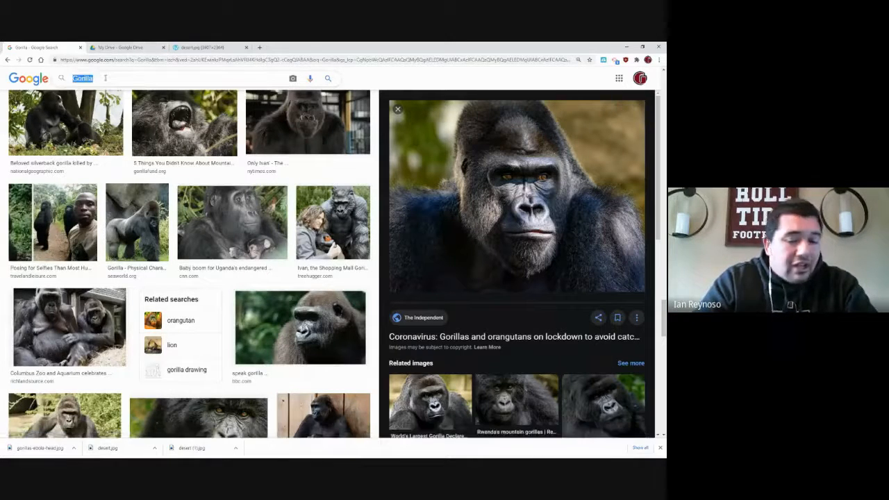
{"action": "type", "text": "oct"}
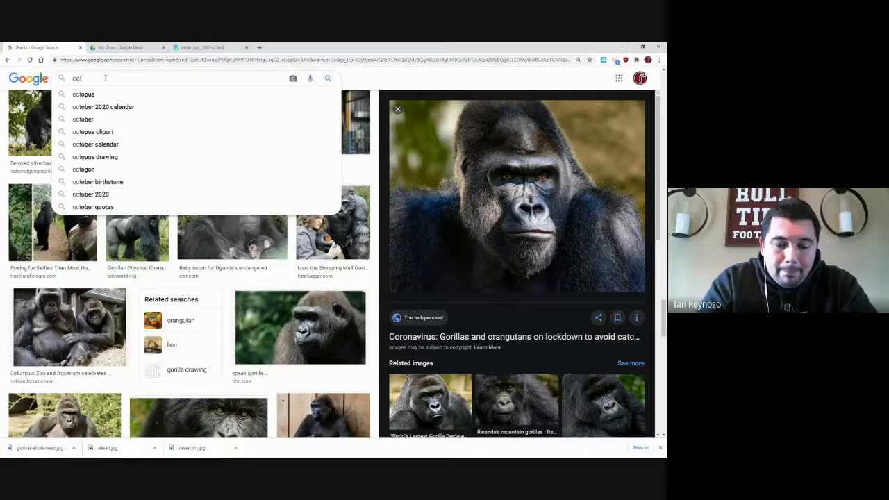
{"action": "type", "text": "op"}
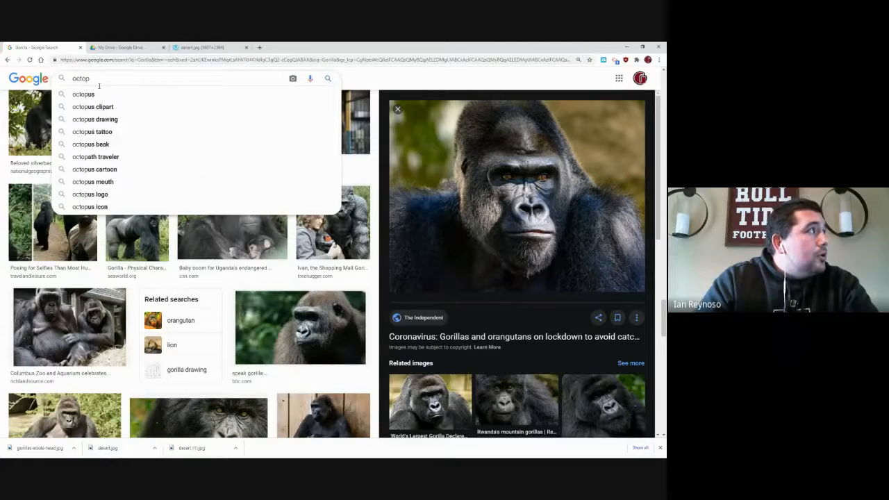
{"action": "left_click", "coordinate": [94, 96]}
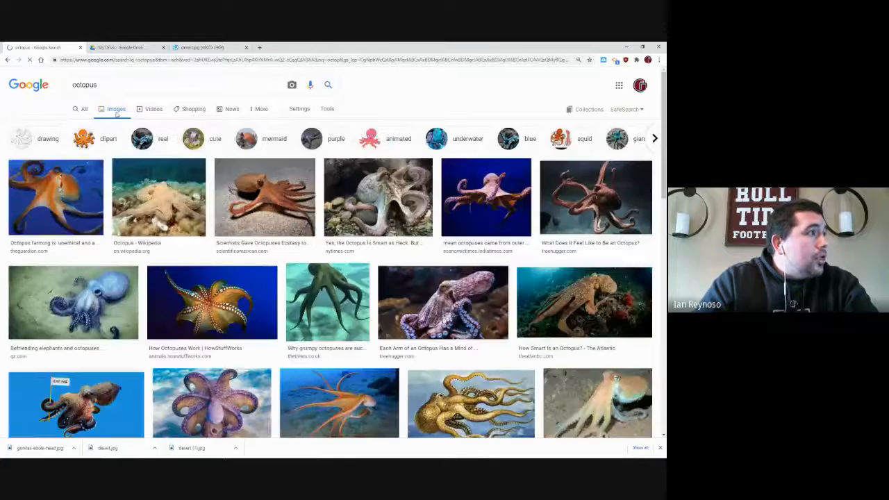
{"action": "left_click", "coordinate": [224, 377]}
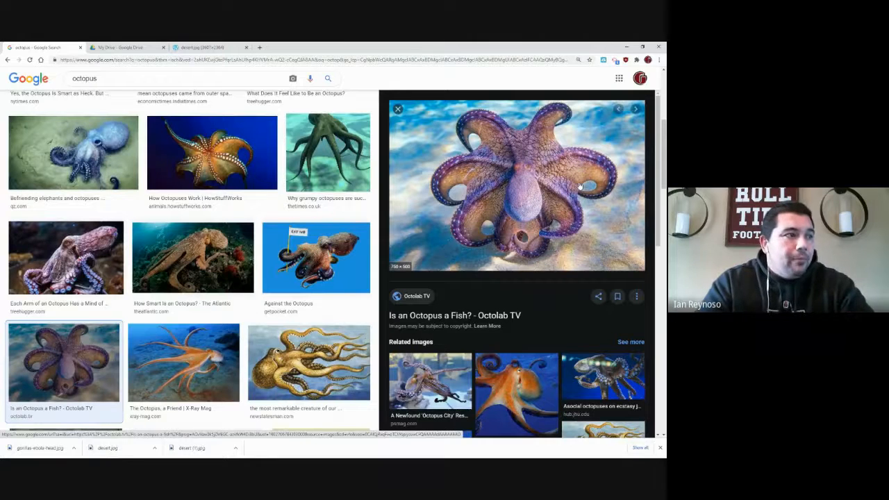
- Look over the octopus photo and its related images, and switch back to Illustrator
{"action": "scroll", "coordinate": [580, 185], "scroll_direction": "down", "scroll_amount": 3}
{"action": "scroll", "coordinate": [580, 185], "scroll_direction": "up", "scroll_amount": 3}
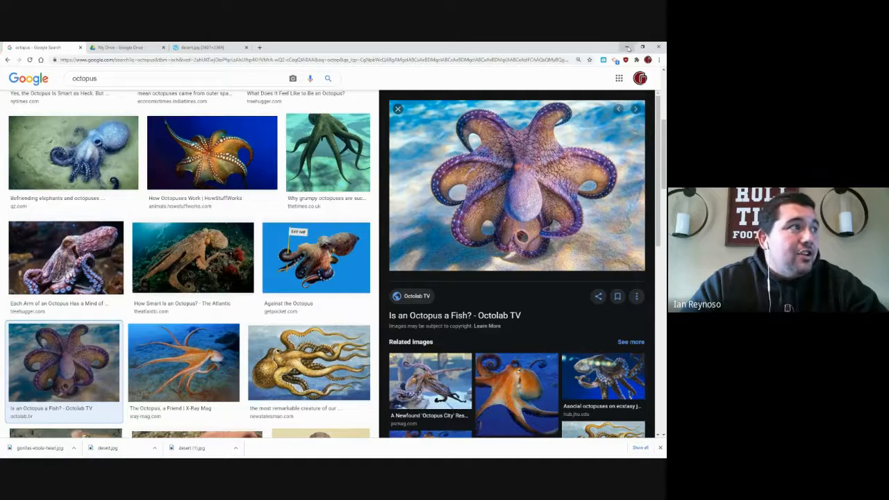
{"action": "mouse_move", "coordinate": [174, 455]}
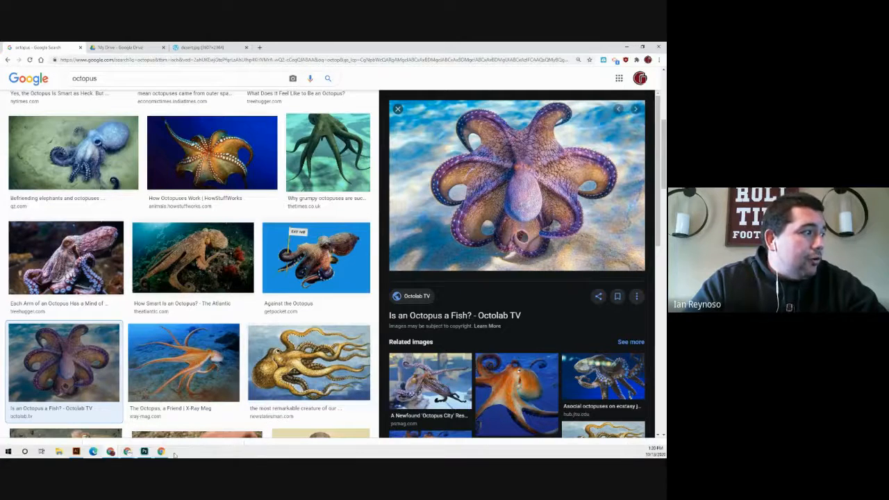
{"action": "left_click", "coordinate": [77, 451]}
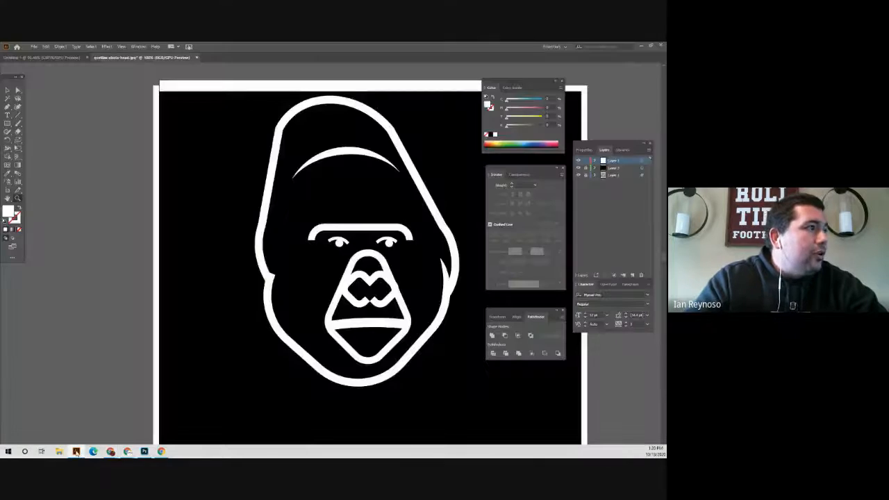